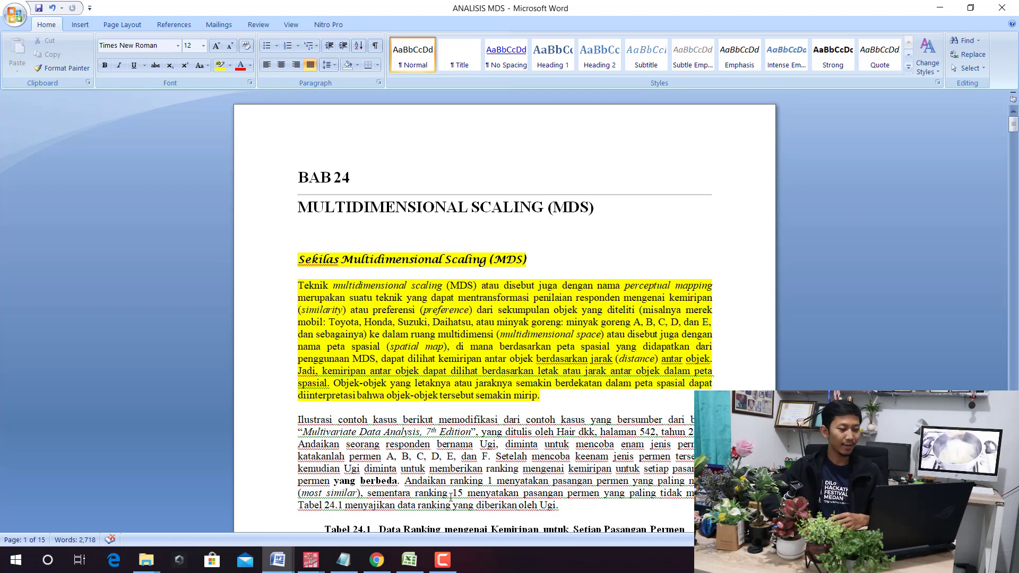
Step: Switch to Chrome and look through statkomat.com down to the Multidimensional Scaling (MDS) article and data download
{"action": "left_click", "coordinate": [376, 560]}
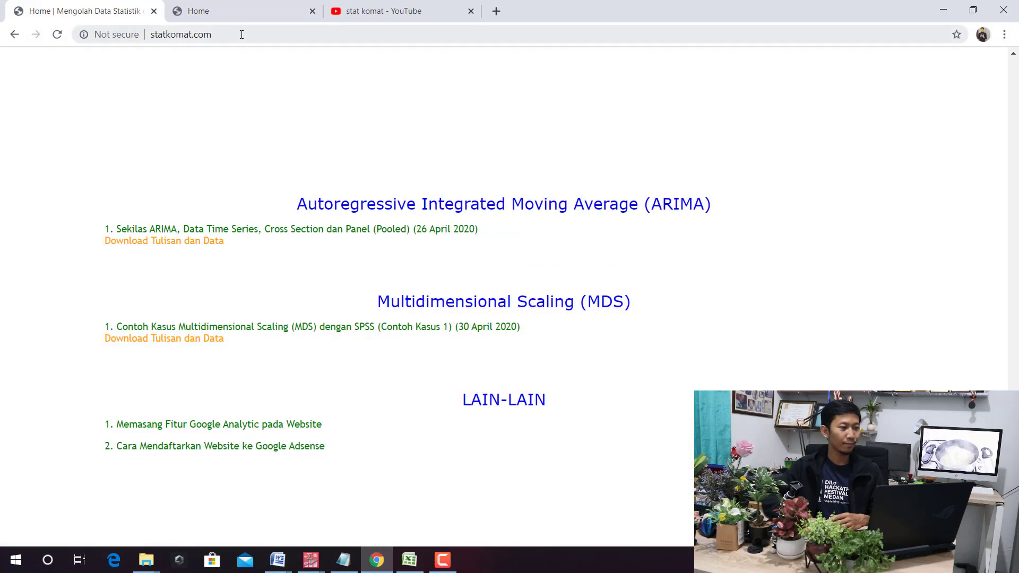
{"action": "scroll", "coordinate": [504, 297], "scroll_direction": "up", "scroll_amount": 15}
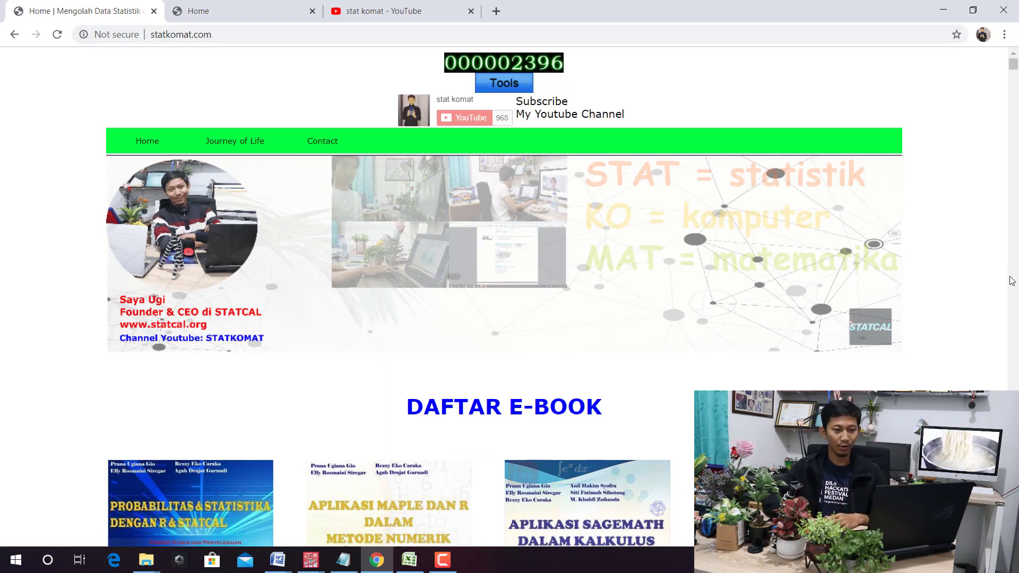
{"action": "scroll", "coordinate": [320, 178], "scroll_direction": "down", "scroll_amount": 15}
{"action": "scroll", "coordinate": [319, 178], "scroll_direction": "down", "scroll_amount": 20}
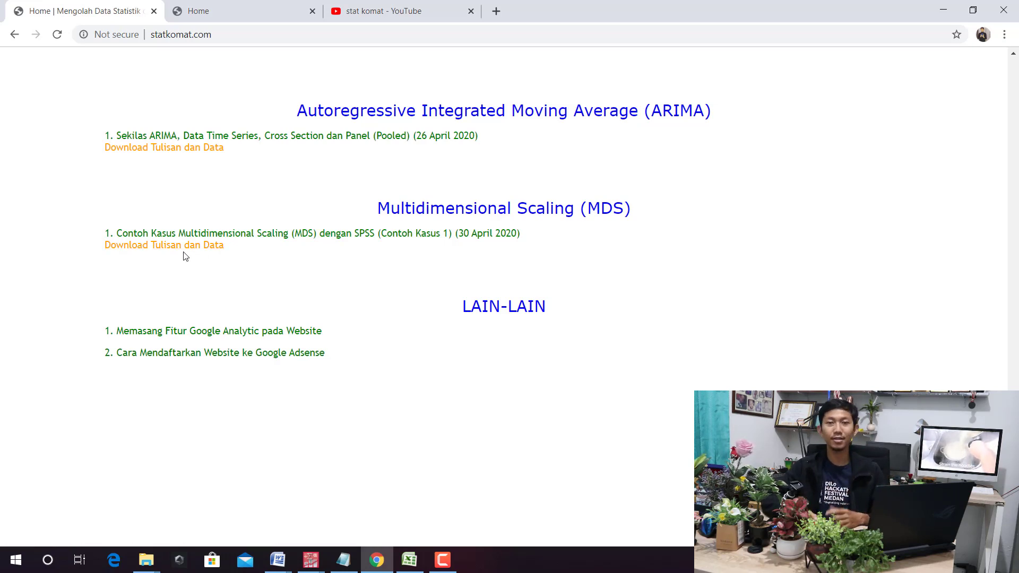
Step: Look through the statcal.org home page and the stat komat YouTube channel in the other open pages
{"action": "left_click", "coordinate": [198, 11]}
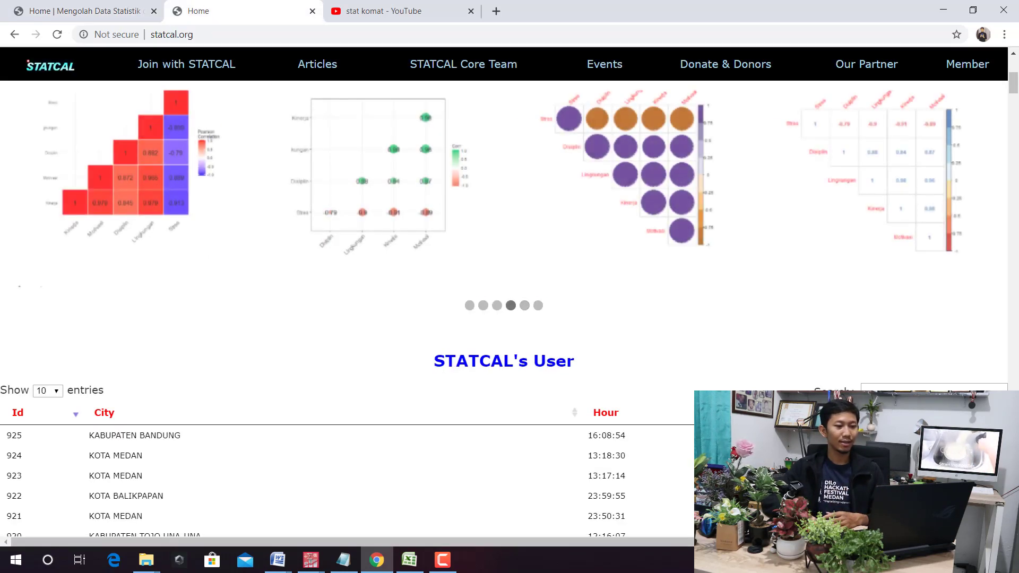
{"action": "scroll", "coordinate": [504, 308], "scroll_direction": "up", "scroll_amount": 10}
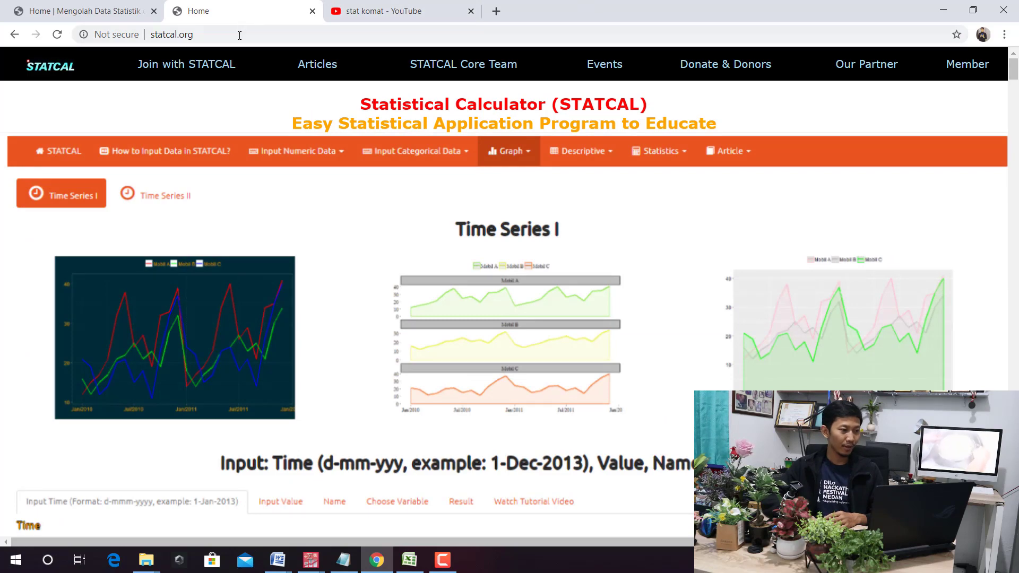
{"action": "left_click_drag", "start_coordinate": [194, 34], "coordinate": [177, 34]}
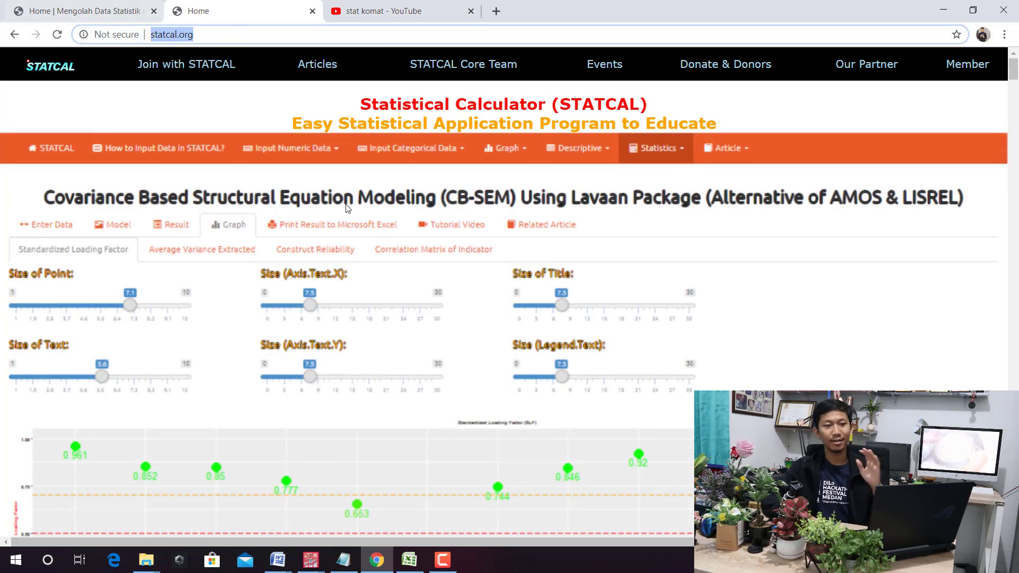
{"action": "scroll", "coordinate": [366, 228], "scroll_direction": "down", "scroll_amount": 20}
{"action": "scroll", "coordinate": [371, 231], "scroll_direction": "up", "scroll_amount": 10}
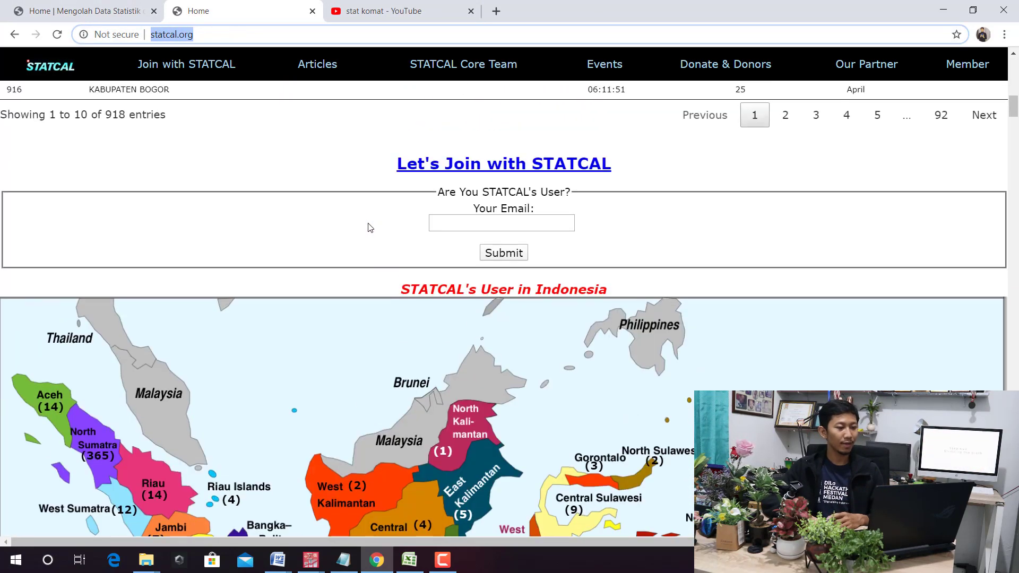
{"action": "scroll", "coordinate": [374, 233], "scroll_direction": "up", "scroll_amount": 5}
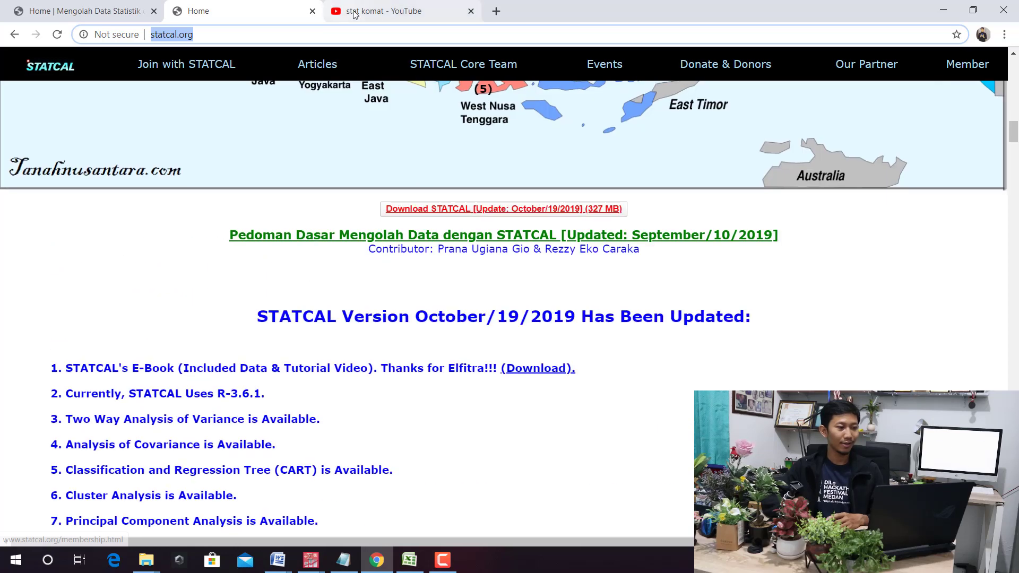
{"action": "left_click", "coordinate": [393, 11]}
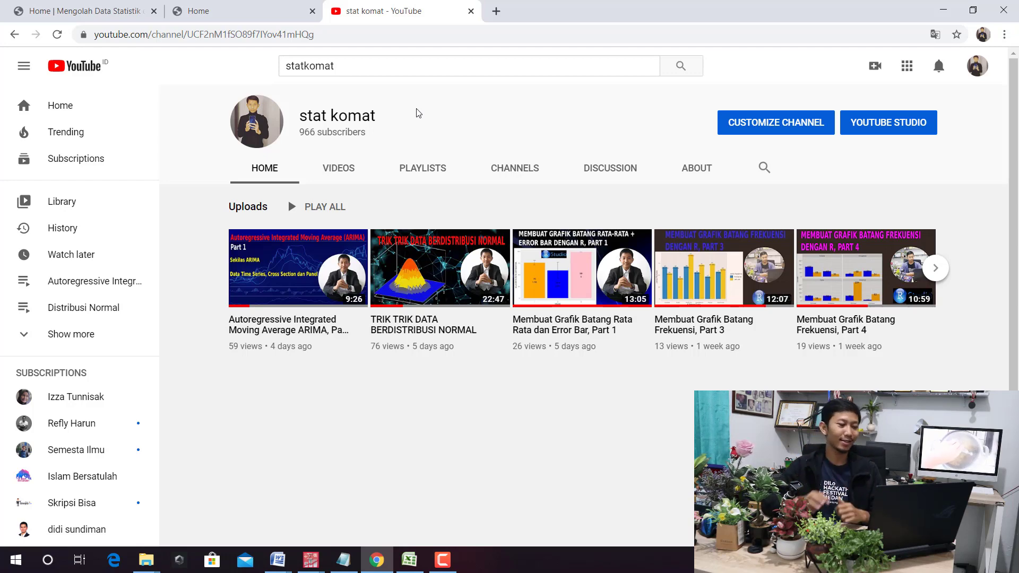
Step: Switch to the ANALISIS MDS document in Word and read the introductory MDS paragraph, selecting its key phrases along the way
{"action": "left_click", "coordinate": [280, 540]}
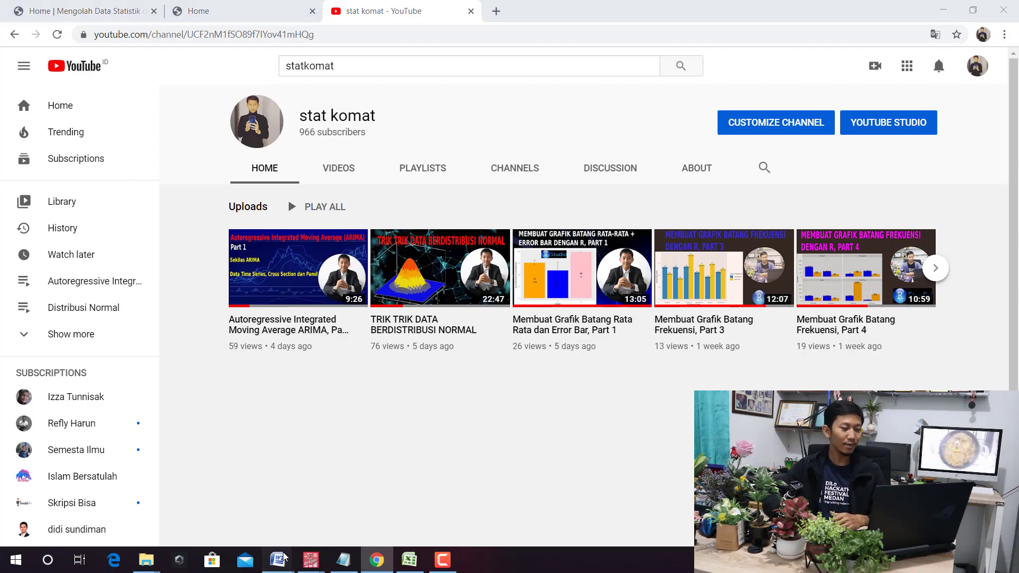
{"action": "left_click", "coordinate": [249, 510]}
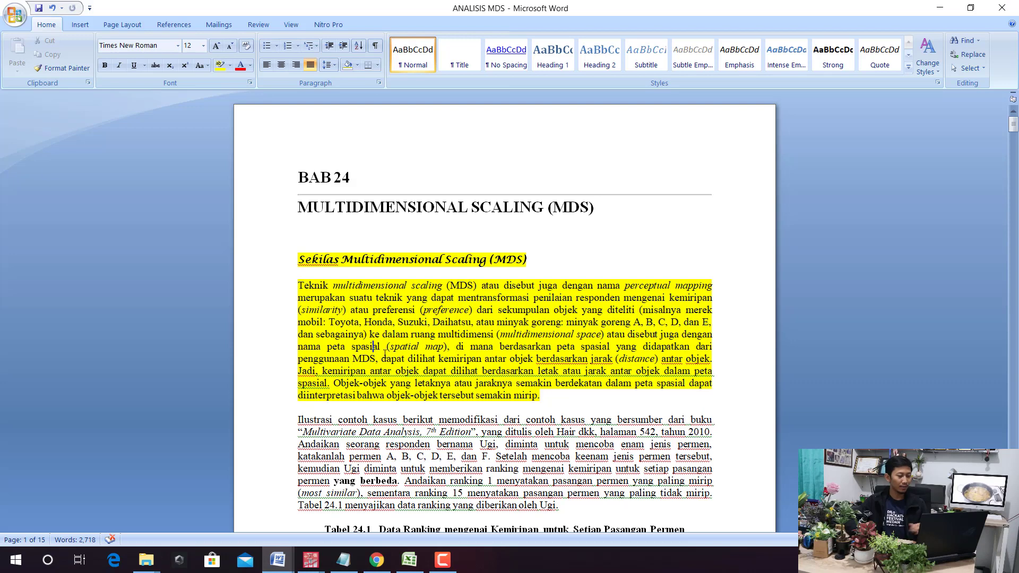
{"action": "scroll", "coordinate": [393, 359], "scroll_direction": "up", "scroll_amount": 3}
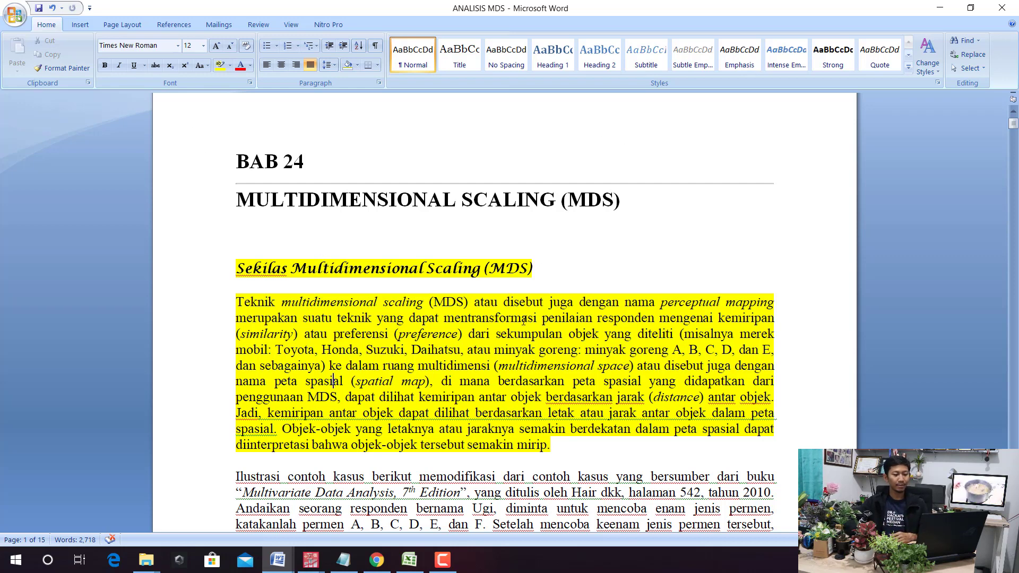
{"action": "left_click_drag", "start_coordinate": [539, 303], "coordinate": [708, 303]}
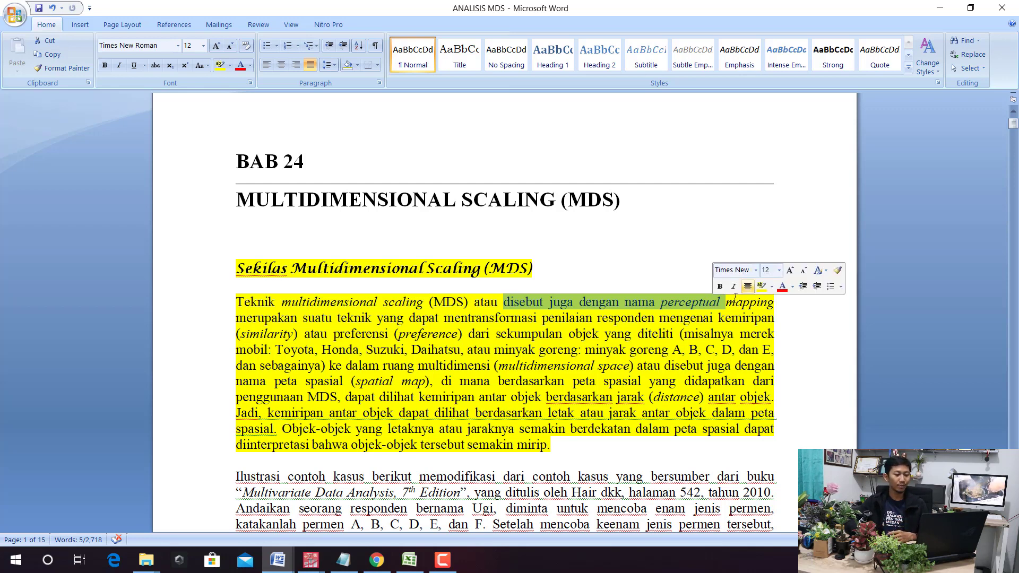
{"action": "left_click_drag", "start_coordinate": [636, 333], "coordinate": [692, 340]}
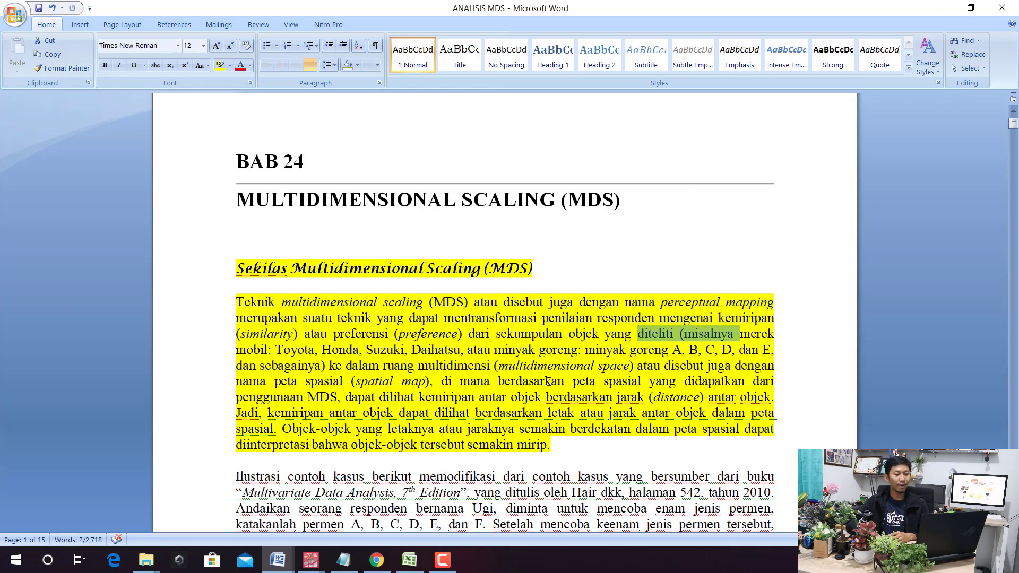
{"action": "left_click_drag", "start_coordinate": [565, 384], "coordinate": [751, 385]}
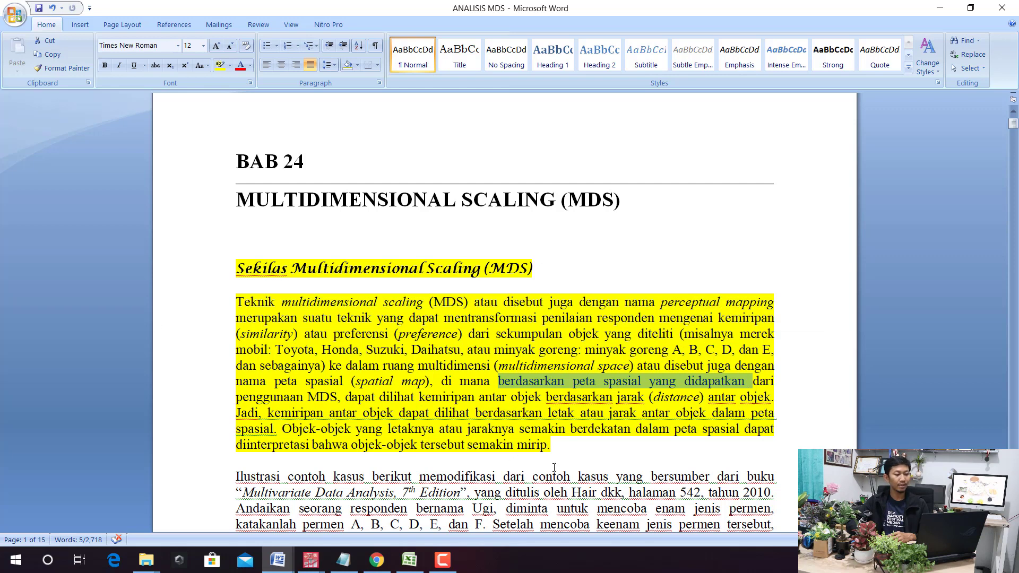
{"action": "left_click_drag", "start_coordinate": [386, 397], "coordinate": [634, 403]}
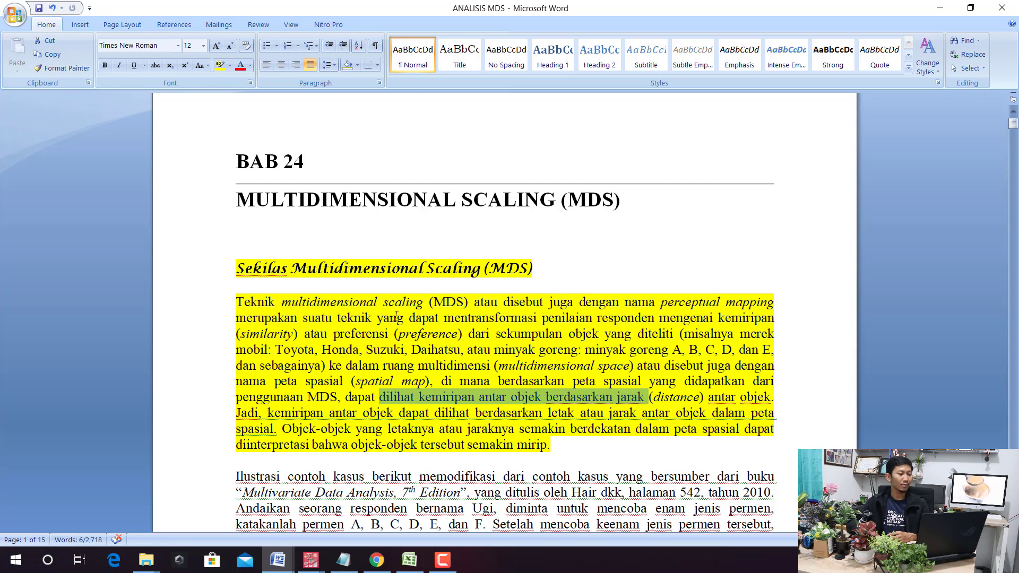
{"action": "left_click_drag", "start_coordinate": [267, 412], "coordinate": [699, 419]}
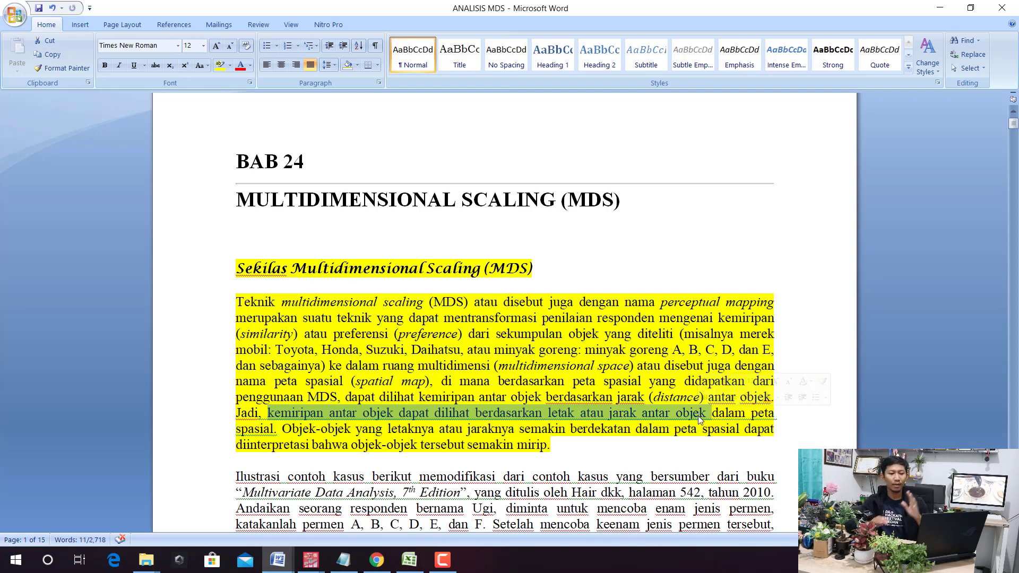
Step: Change the number of respondents in the Tabel 24,4 caption to 10 and save the document
{"action": "scroll", "coordinate": [1003, 414], "scroll_direction": "down", "scroll_amount": 8}
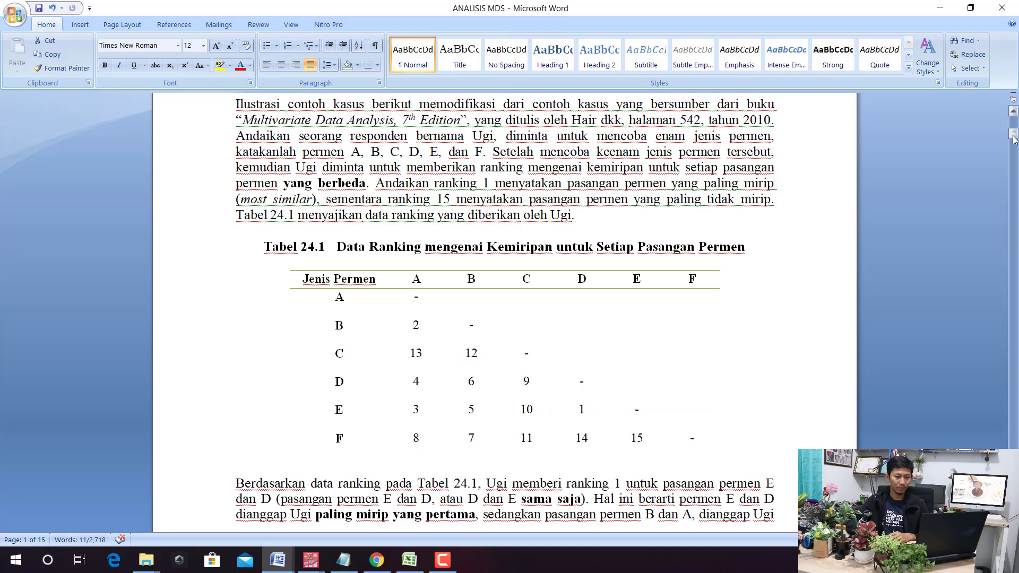
{"action": "left_click_drag", "start_coordinate": [1013, 134], "coordinate": [1013, 299]}
{"action": "scroll", "coordinate": [799, 299], "scroll_direction": "down", "scroll_amount": 3}
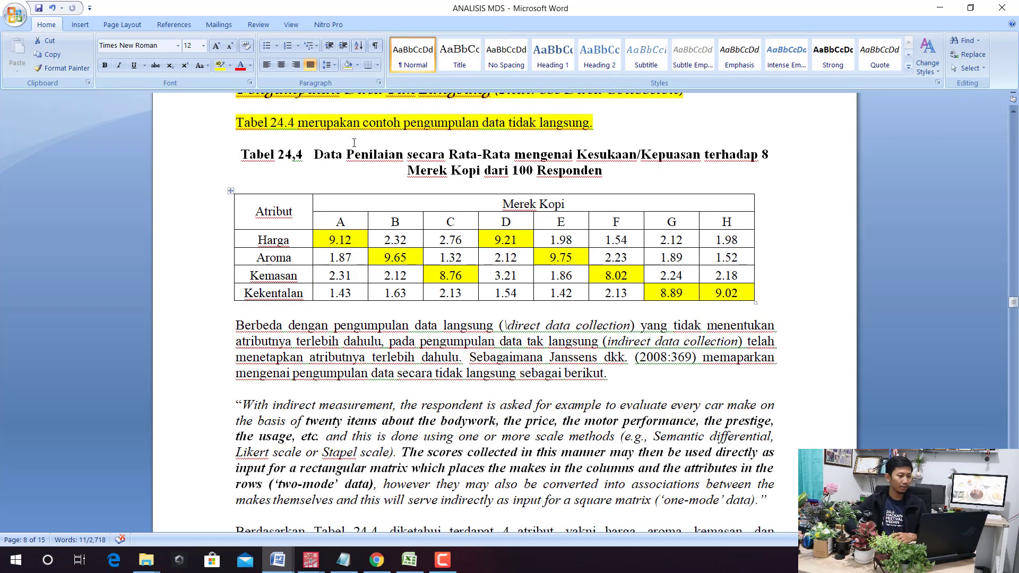
{"action": "left_click", "coordinate": [368, 159]}
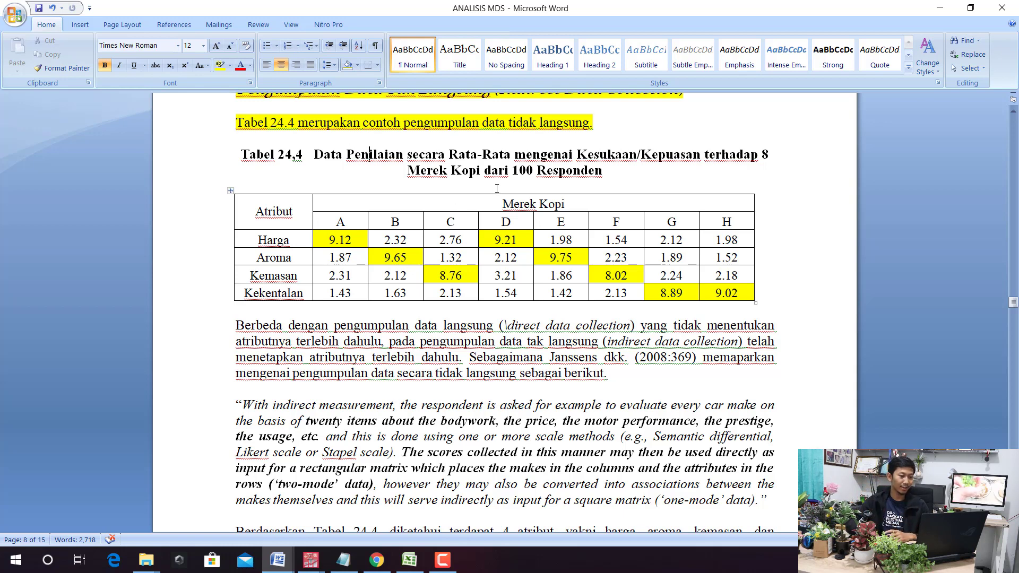
{"action": "key", "text": "BackSpace"}
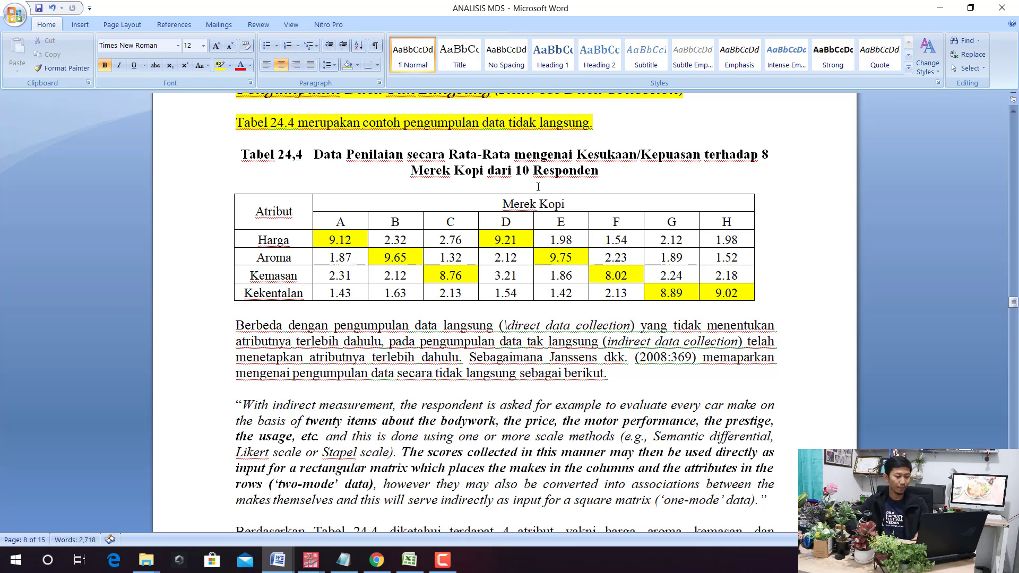
{"action": "key", "text": "ctrl+s"}
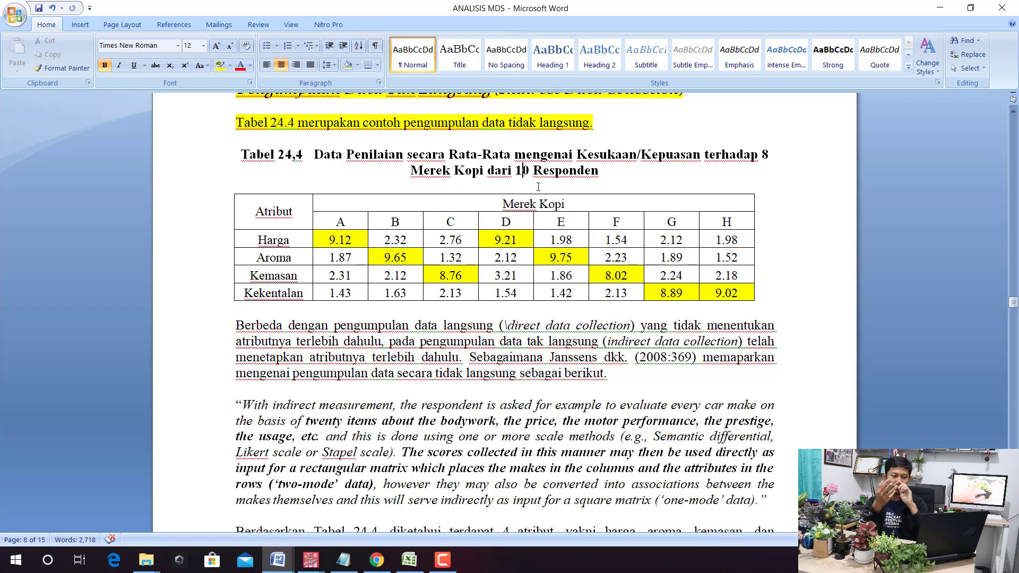
Step: Switch to the data workbook in Excel and examine the attribute scale and the respondent list of the Harga table
{"action": "left_click", "coordinate": [409, 560]}
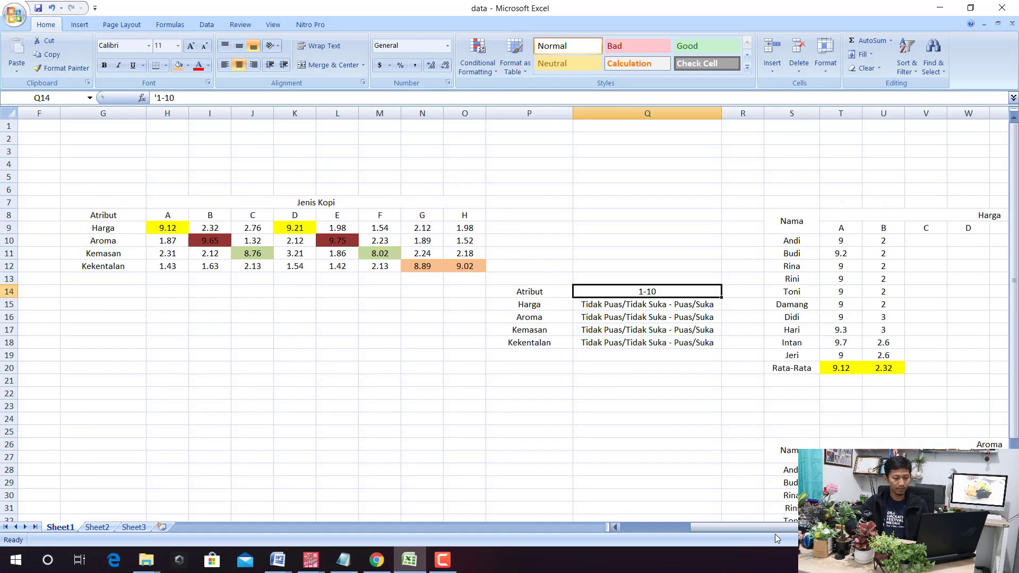
{"action": "scroll", "coordinate": [784, 505], "scroll_direction": "right", "scroll_amount": 4}
{"action": "scroll", "coordinate": [794, 420], "scroll_direction": "up", "scroll_amount": 2}
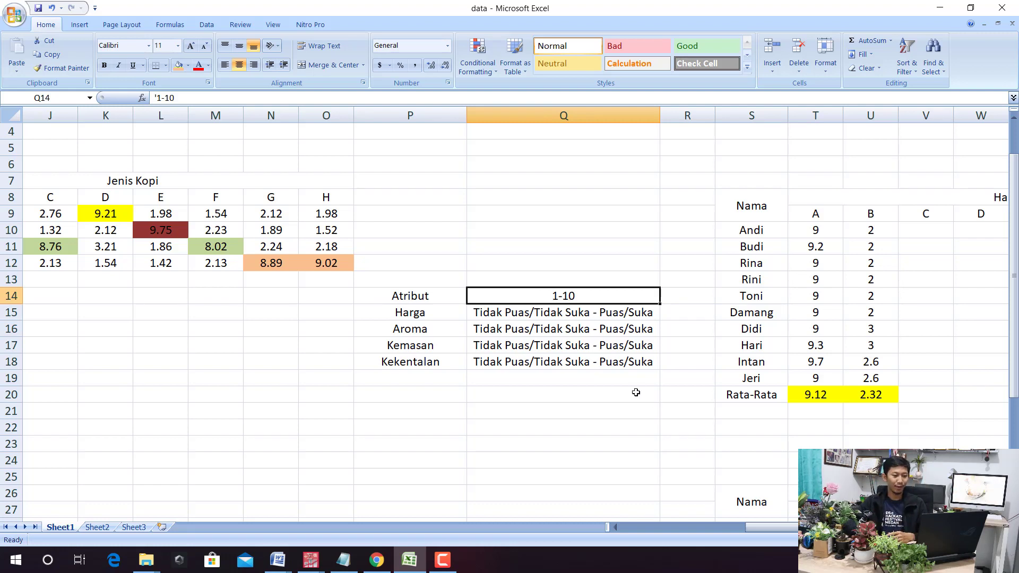
{"action": "left_click_drag", "start_coordinate": [775, 528], "coordinate": [780, 527]}
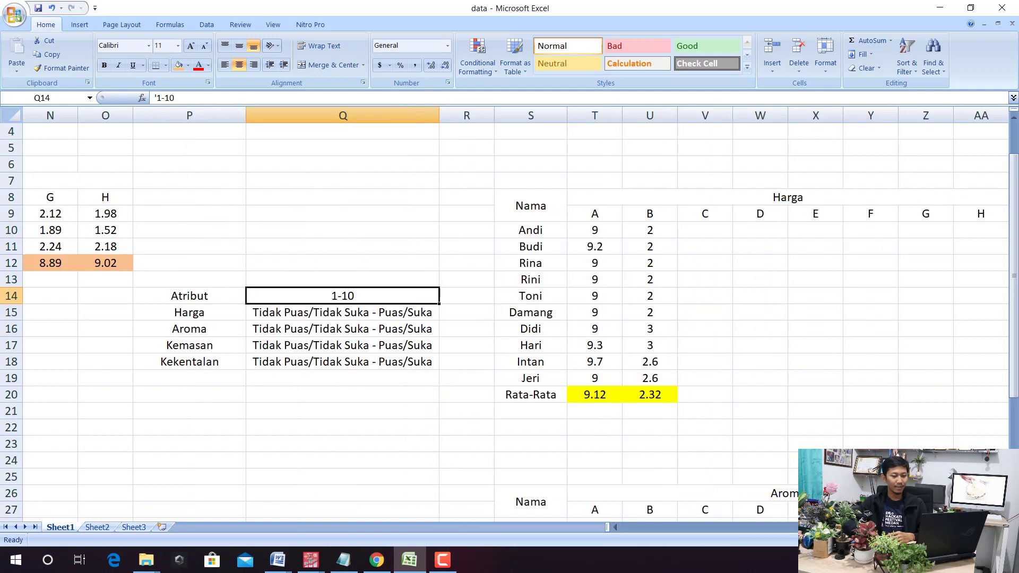
{"action": "left_click", "coordinate": [788, 193]}
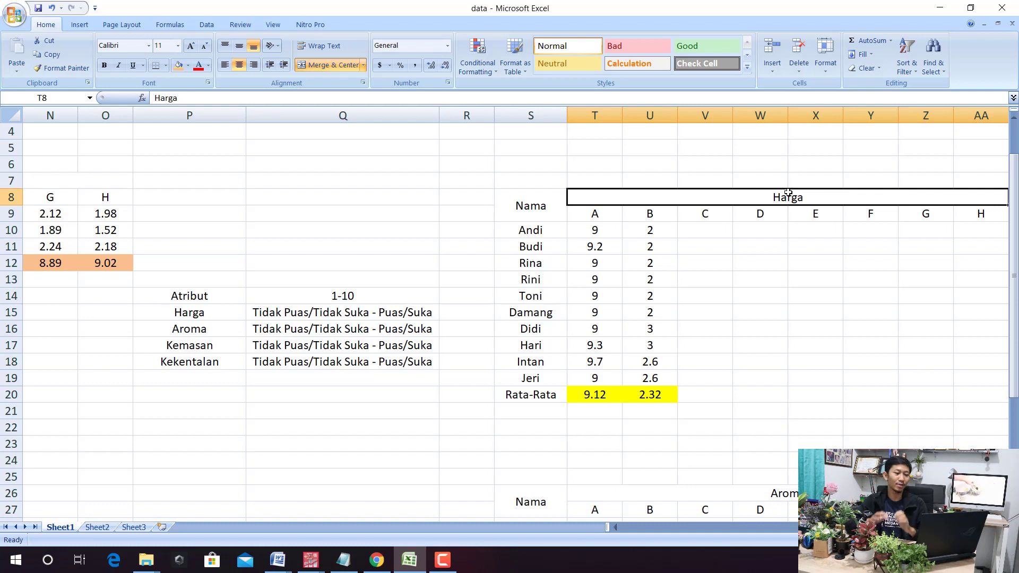
{"action": "left_click_drag", "start_coordinate": [538, 224], "coordinate": [530, 378]}
{"action": "left_click", "coordinate": [518, 251]}
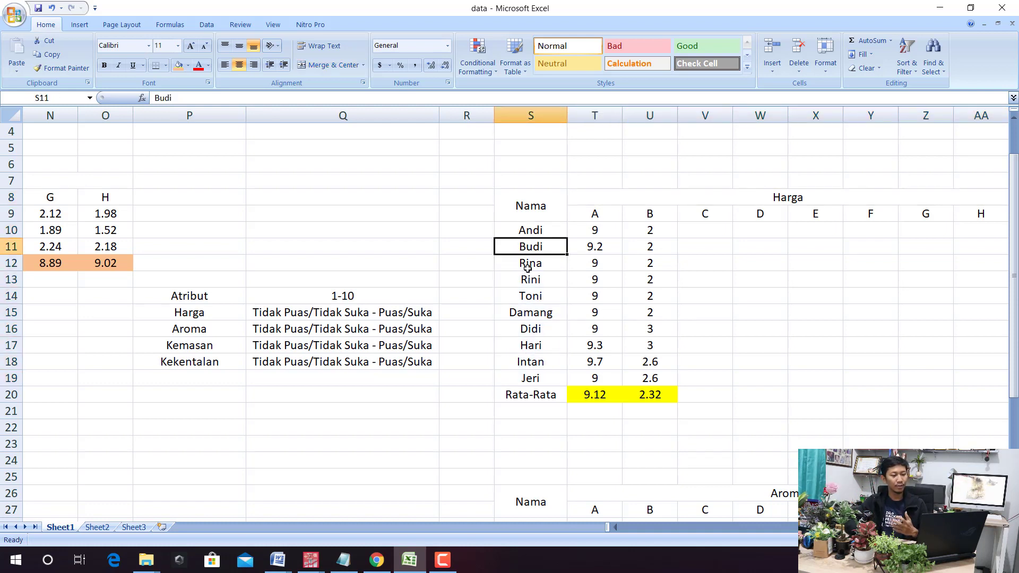
{"action": "left_click", "coordinate": [525, 265]}
{"action": "left_click", "coordinate": [535, 281]}
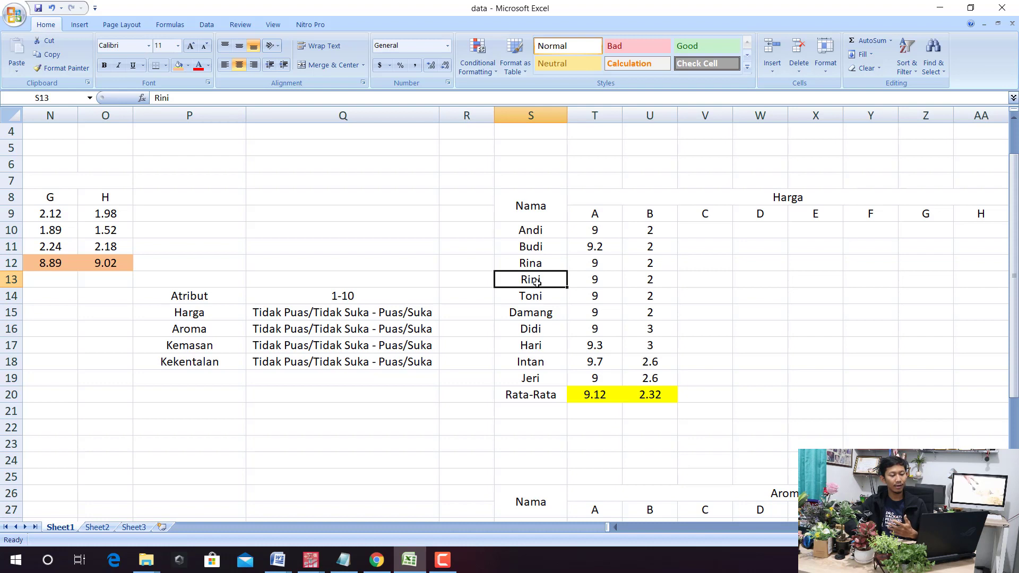
Step: Examine the individual respondents' Harga ratings for coffee brand A
{"action": "left_click", "coordinate": [591, 218]}
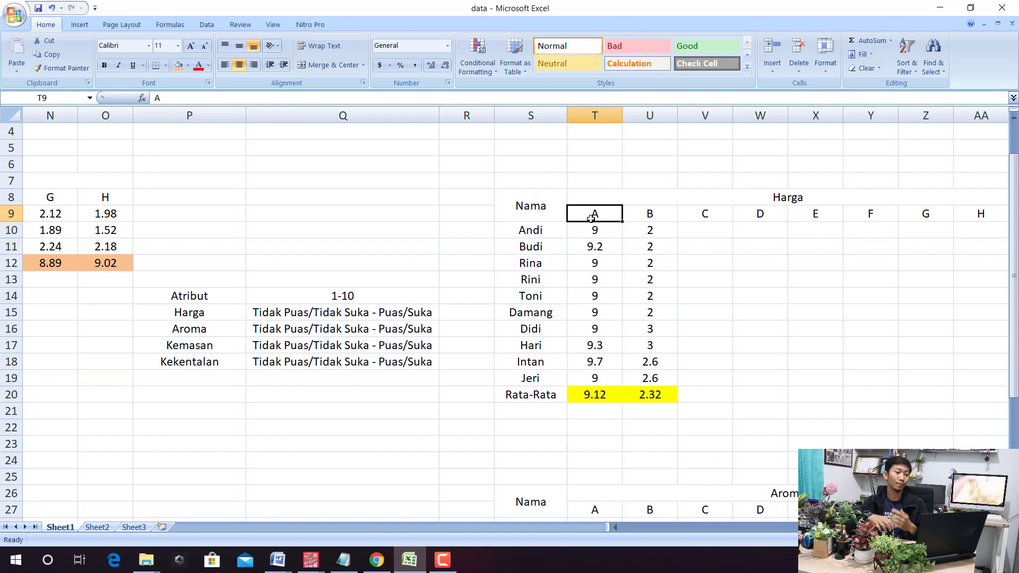
{"action": "left_click", "coordinate": [590, 251]}
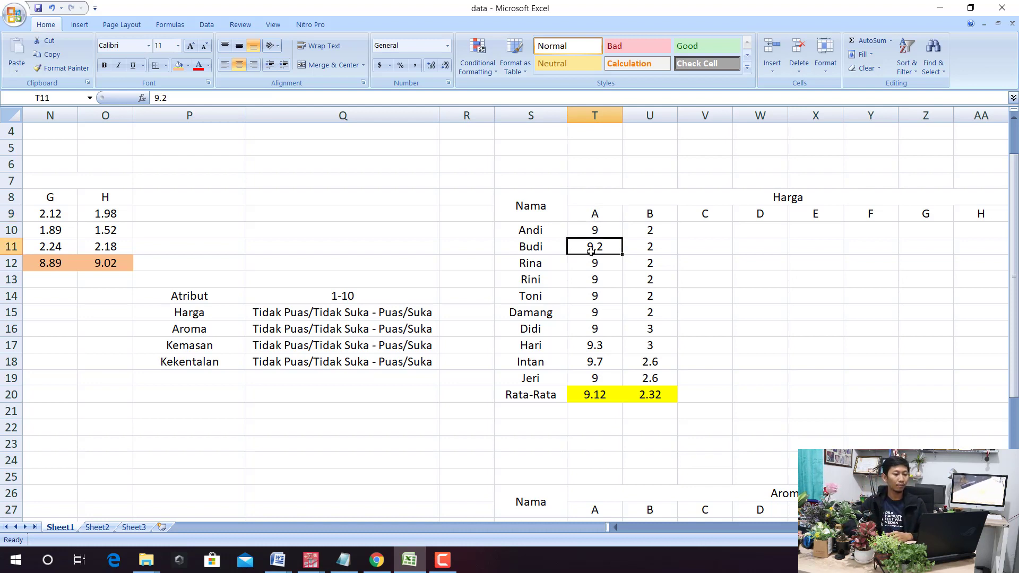
{"action": "left_click", "coordinate": [731, 198]}
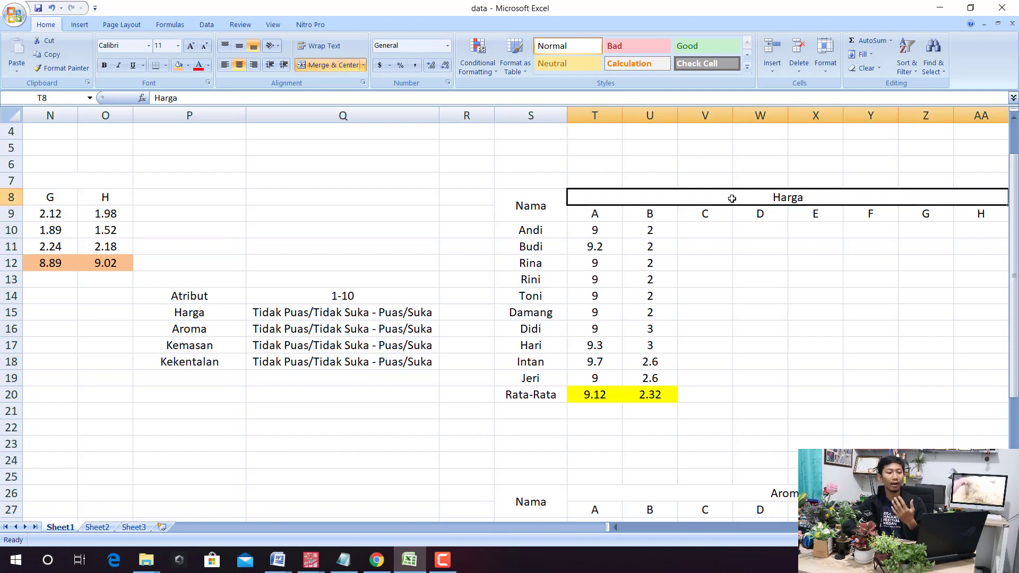
{"action": "left_click", "coordinate": [610, 213]}
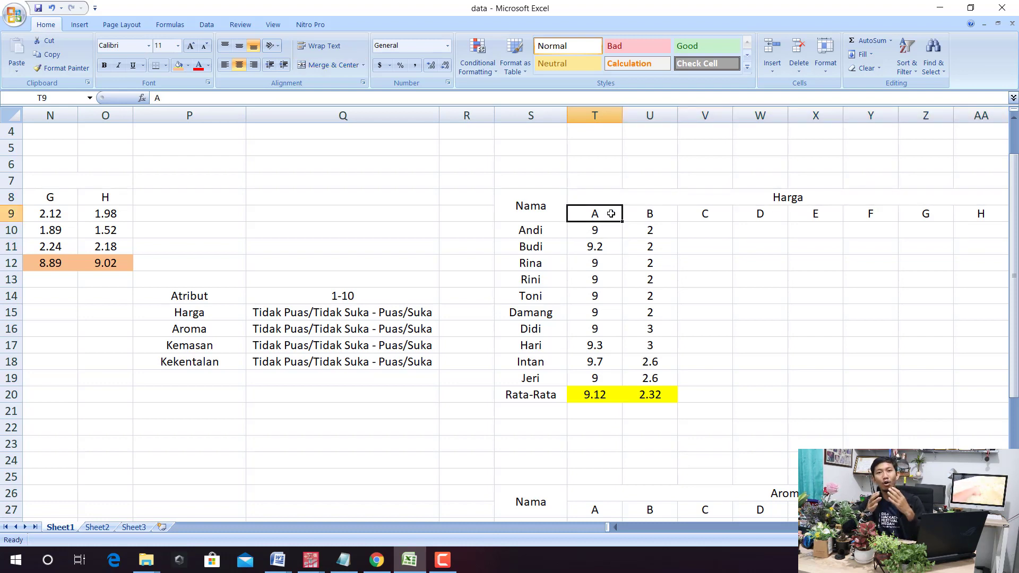
{"action": "left_click", "coordinate": [551, 234]}
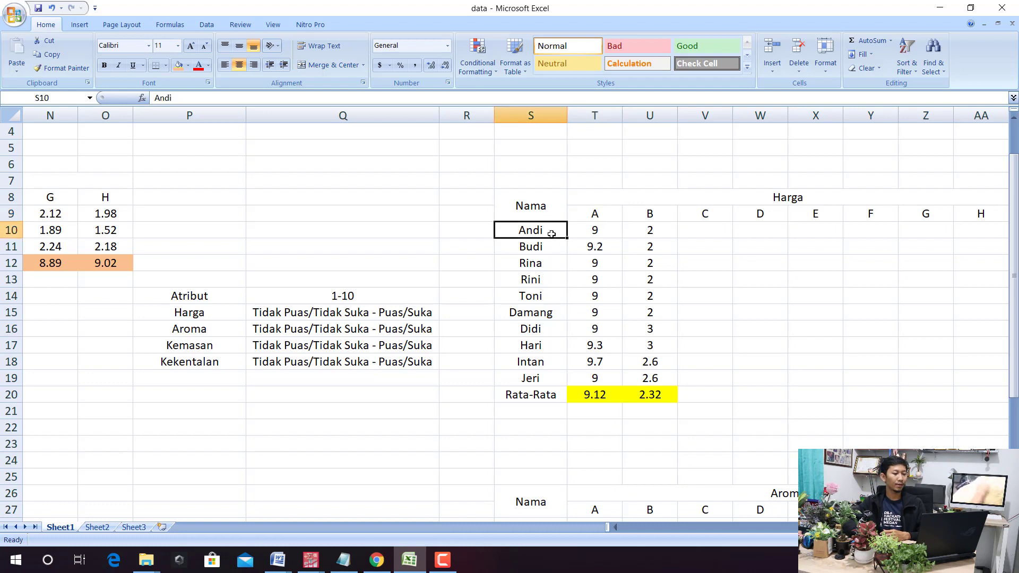
{"action": "left_click", "coordinate": [585, 230]}
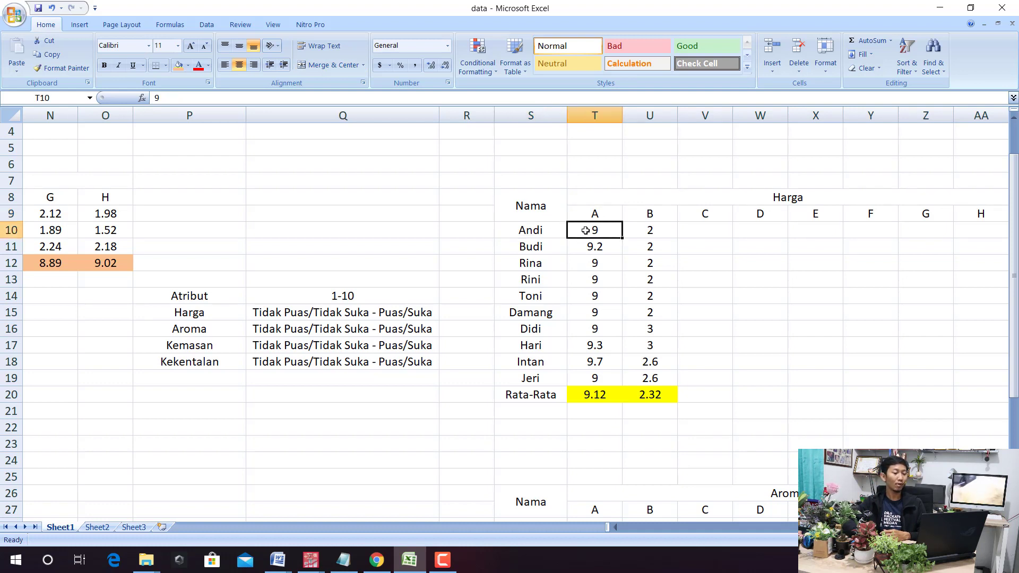
{"action": "left_click", "coordinate": [595, 214]}
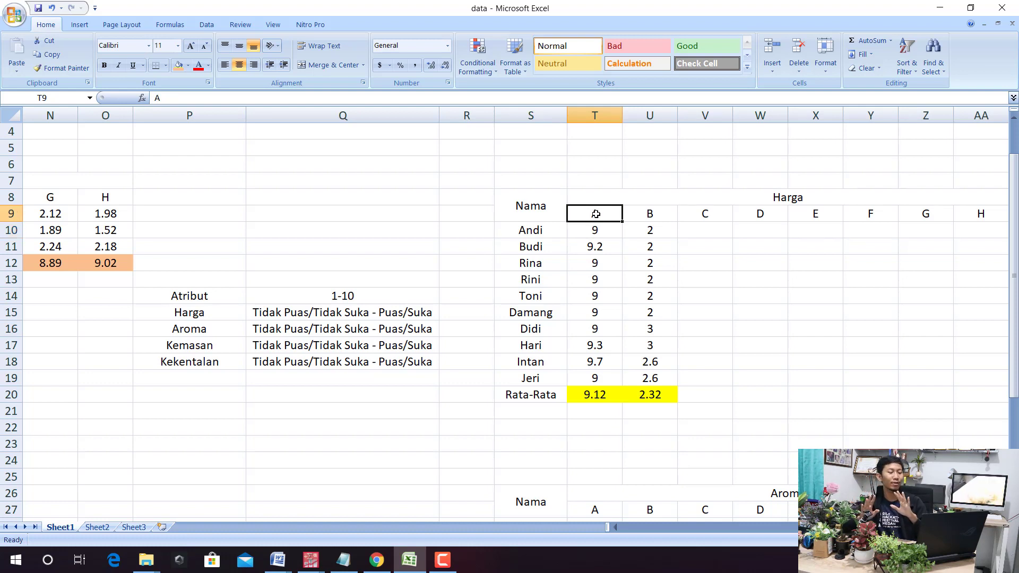
Step: Go through the remaining respondents' Harga ratings for coffee A, from the second respondent down to the last
{"action": "left_click", "coordinate": [545, 246]}
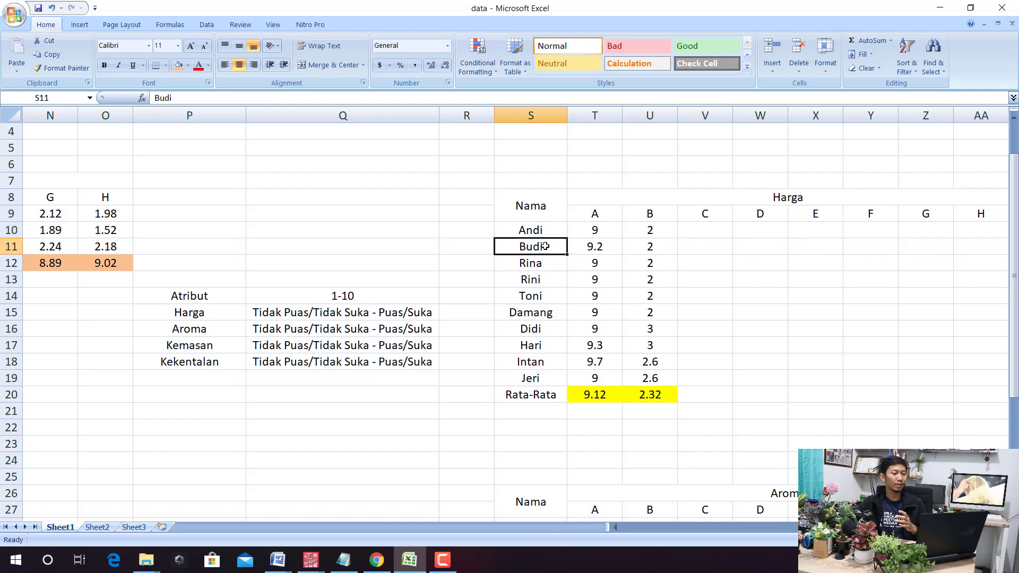
{"action": "left_click", "coordinate": [600, 254]}
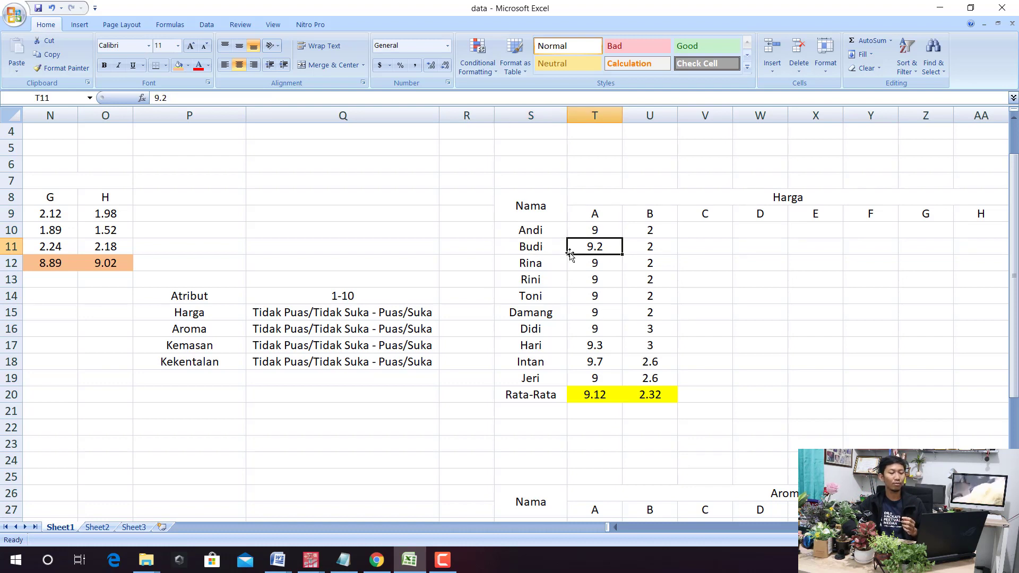
{"action": "left_click", "coordinate": [547, 263]}
{"action": "left_click", "coordinate": [600, 264]}
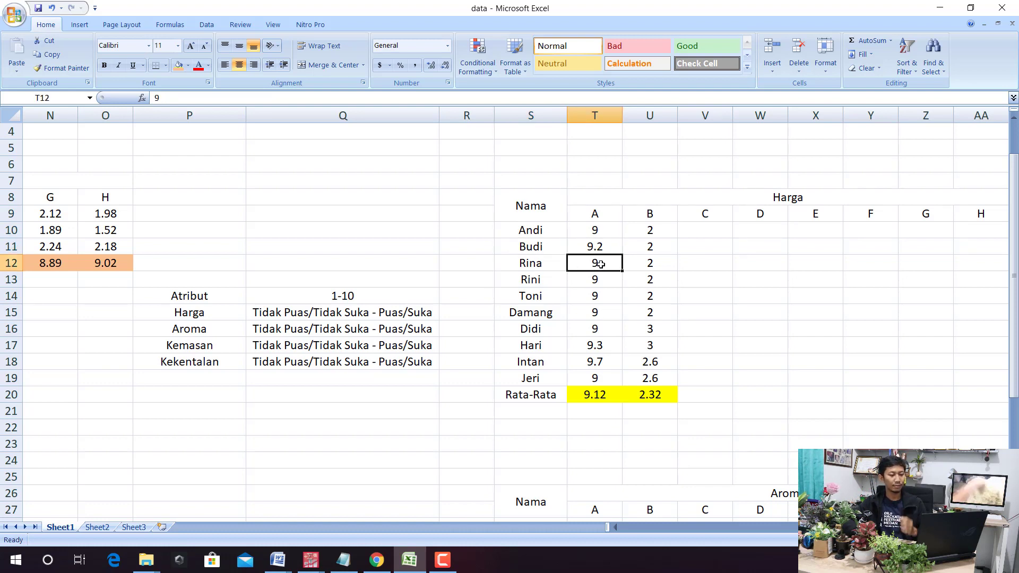
{"action": "left_click", "coordinate": [559, 276]}
{"action": "left_click", "coordinate": [600, 283]}
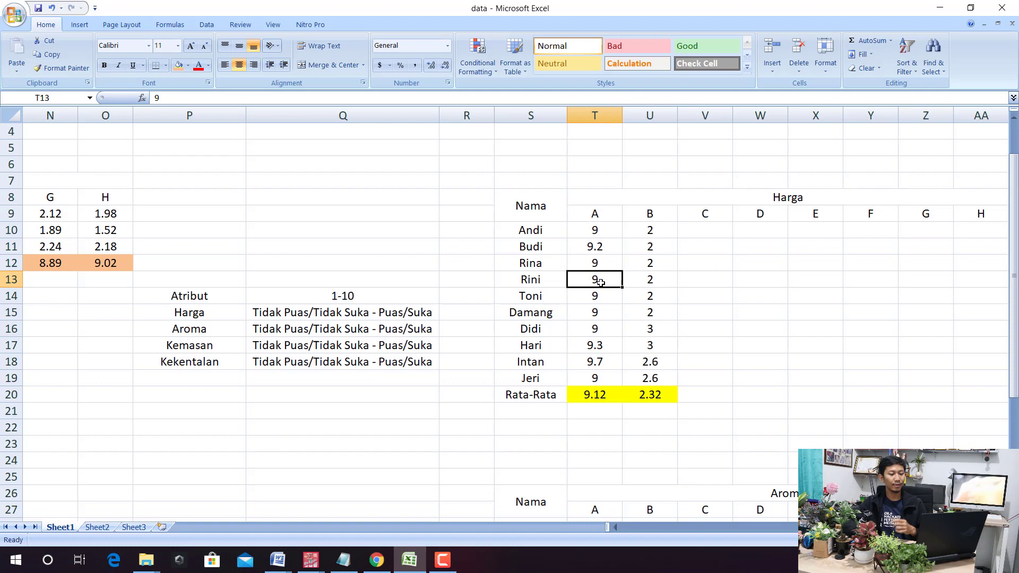
{"action": "left_click", "coordinate": [554, 376]}
{"action": "left_click", "coordinate": [593, 393]}
{"action": "left_click", "coordinate": [594, 377]}
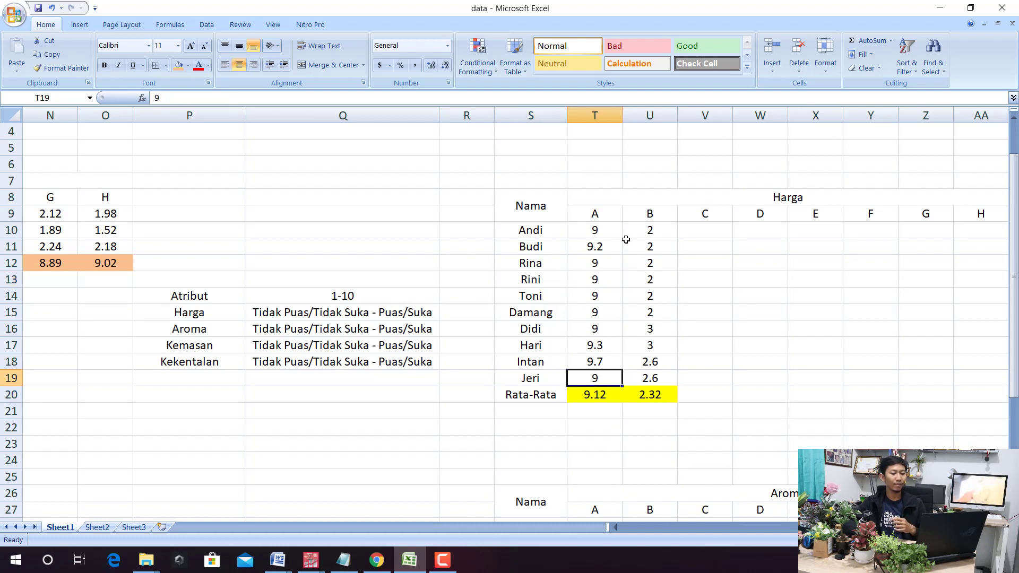
Step: Inspect the Rata-Rata formula under coffee A's Harga ratings and locate the matching value in the Jenis Kopi summary table
{"action": "left_click", "coordinate": [602, 198]}
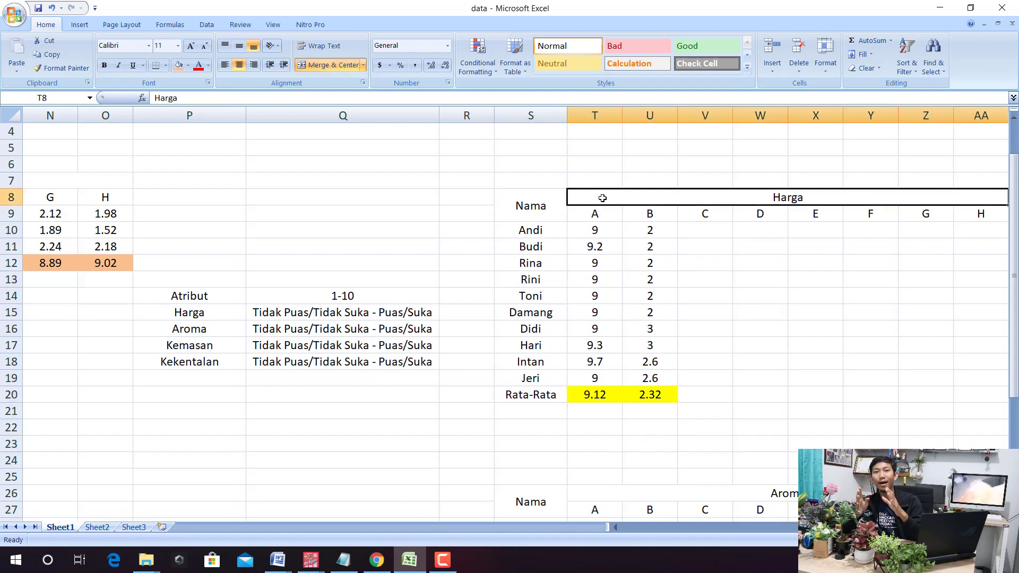
{"action": "left_click_drag", "start_coordinate": [594, 216], "coordinate": [613, 376]}
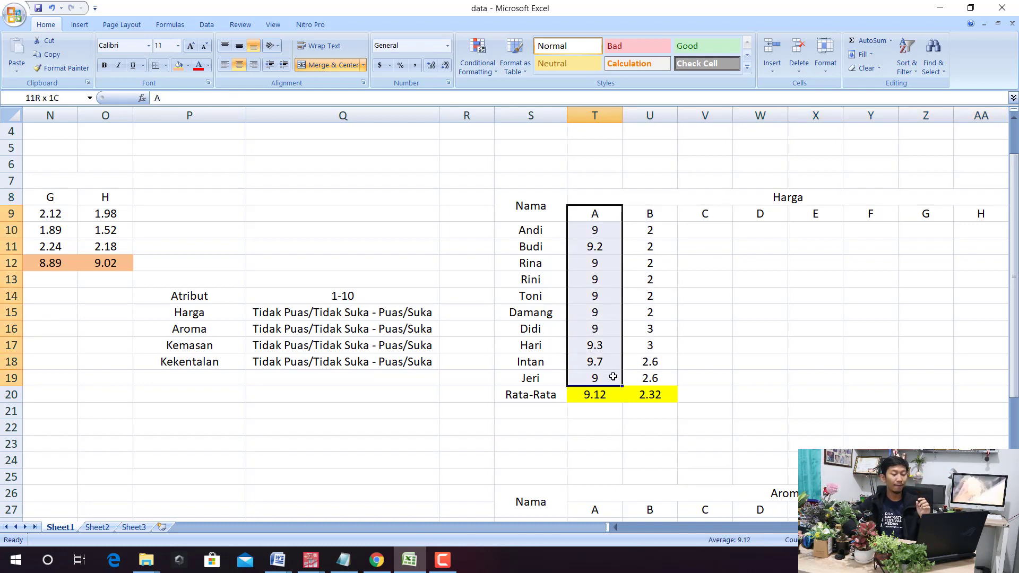
{"action": "left_click", "coordinate": [592, 396]}
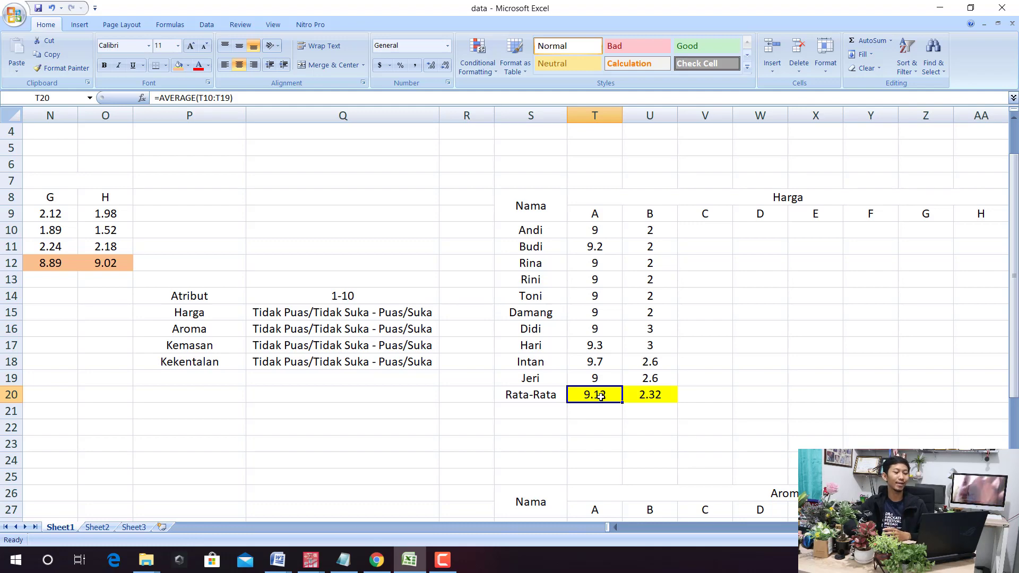
{"action": "left_click_drag", "start_coordinate": [816, 528], "coordinate": [662, 493]}
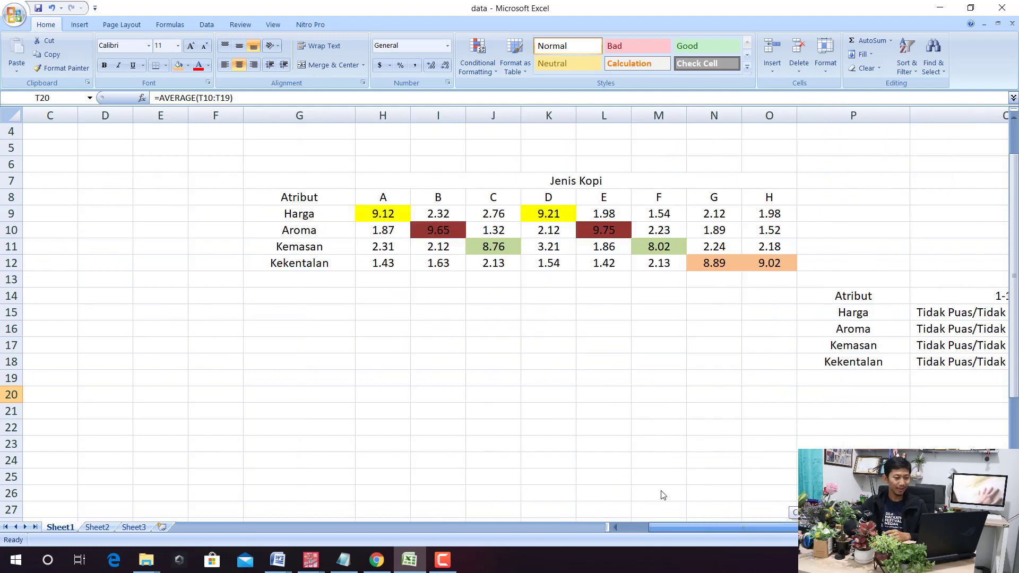
{"action": "left_click", "coordinate": [391, 211]}
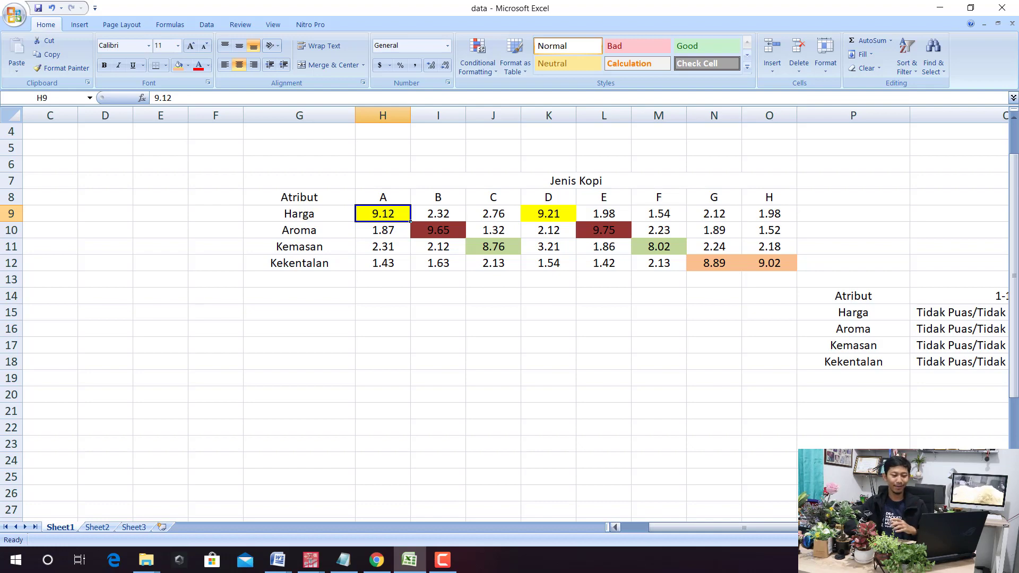
Step: Return to the respondents' Harga table and examine the individual ratings given to coffee B
{"action": "left_click_drag", "start_coordinate": [690, 528], "coordinate": [841, 527]}
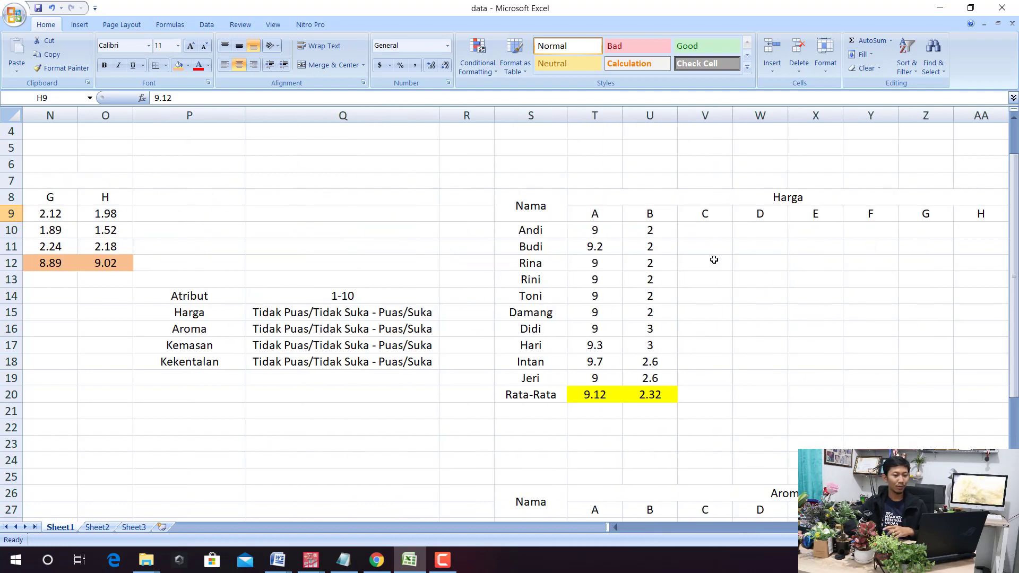
{"action": "left_click", "coordinate": [651, 214]}
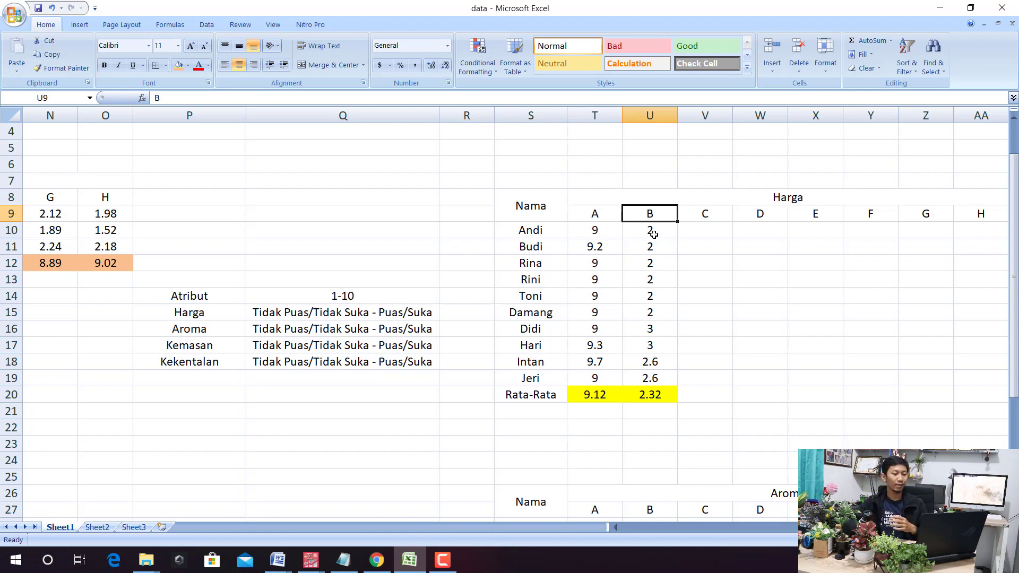
{"action": "left_click", "coordinate": [651, 232]}
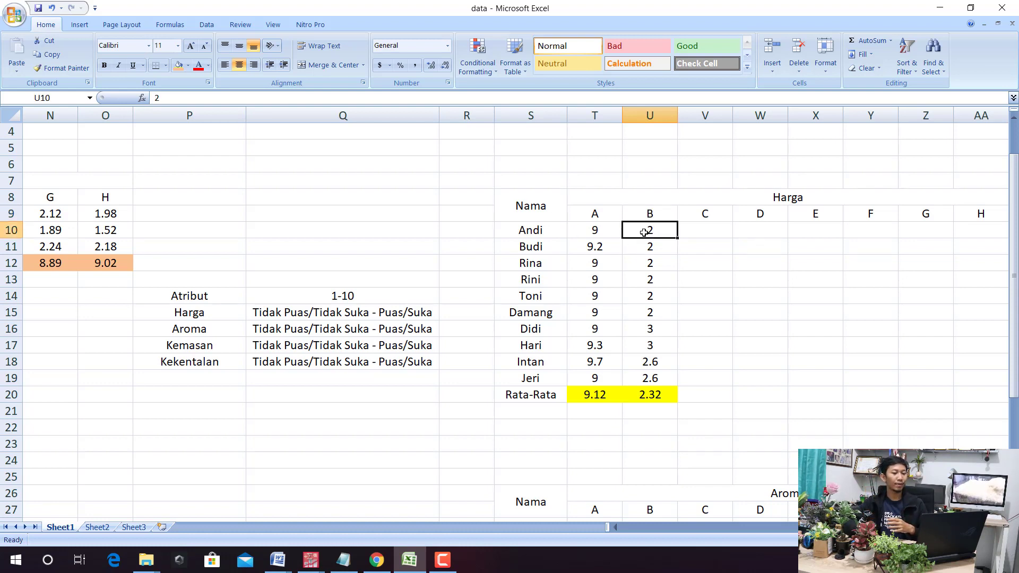
{"action": "left_click", "coordinate": [566, 244]}
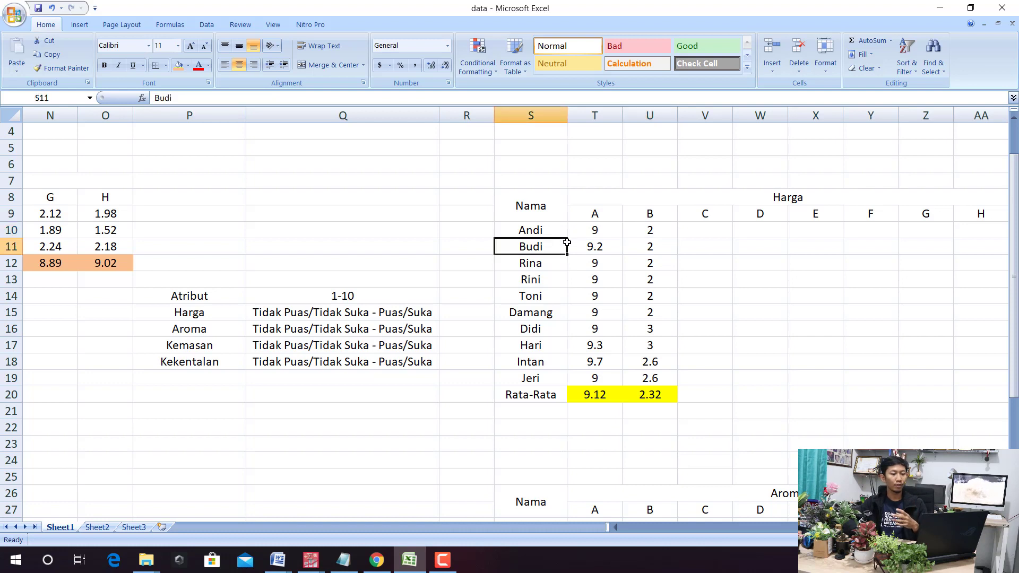
{"action": "left_click", "coordinate": [630, 249]}
{"action": "left_click", "coordinate": [648, 378]}
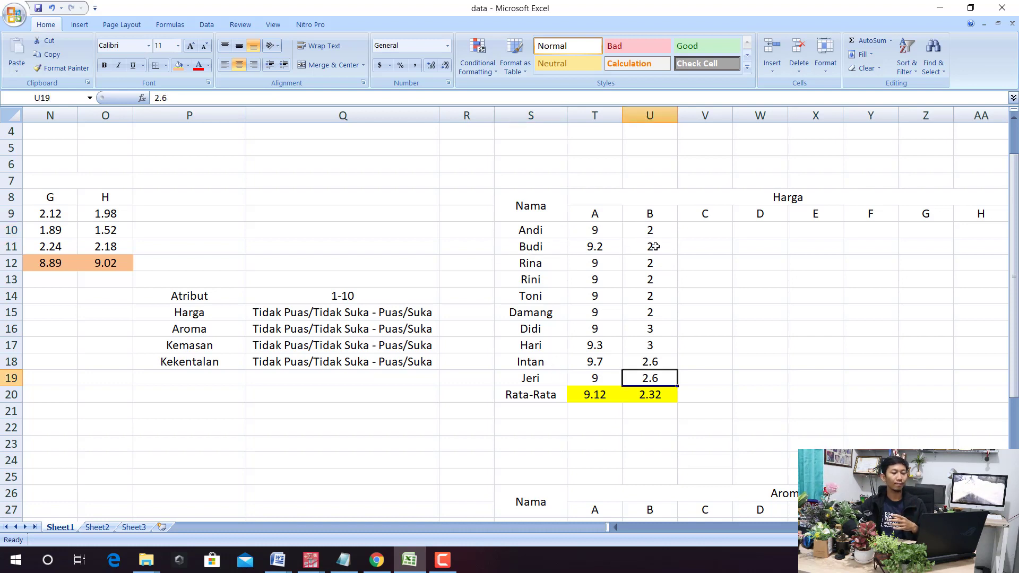
{"action": "left_click_drag", "start_coordinate": [649, 230], "coordinate": [650, 365]}
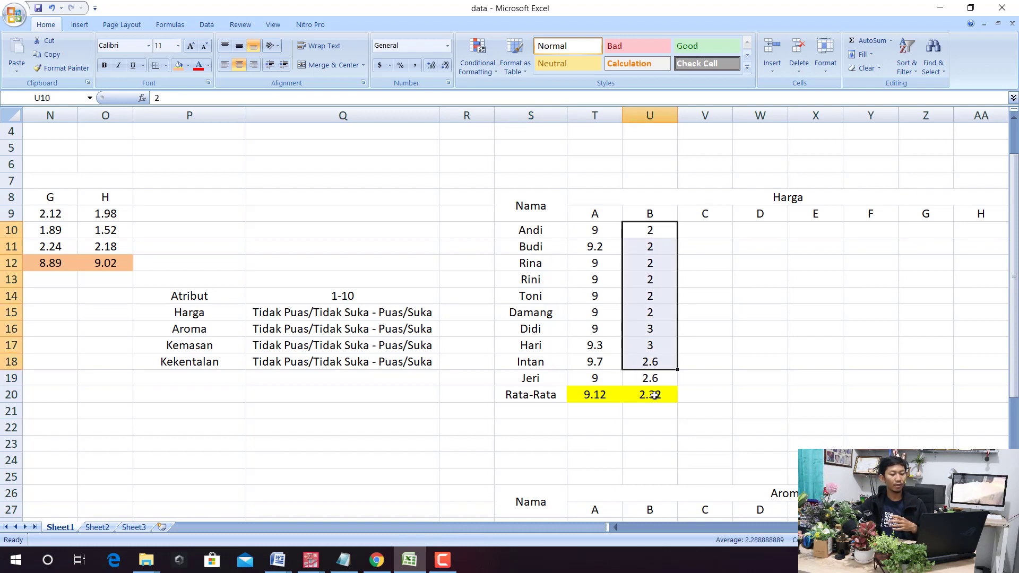
Step: Inspect the Rata-Rata formula for coffee B's Harga ratings and locate the corresponding value in the Jenis Kopi table
{"action": "left_click", "coordinate": [656, 396]}
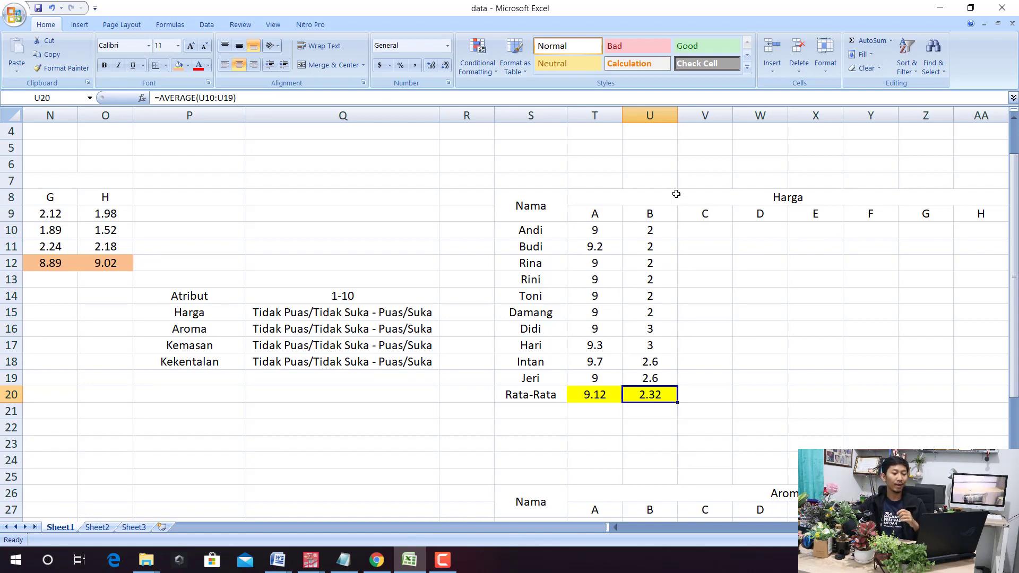
{"action": "left_click", "coordinate": [661, 214]}
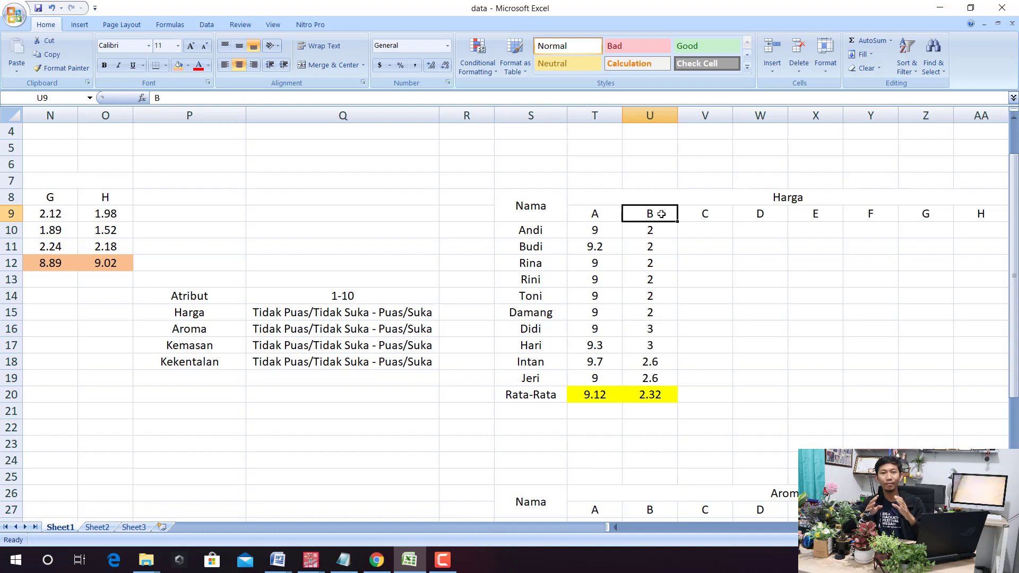
{"action": "left_click", "coordinate": [646, 399]}
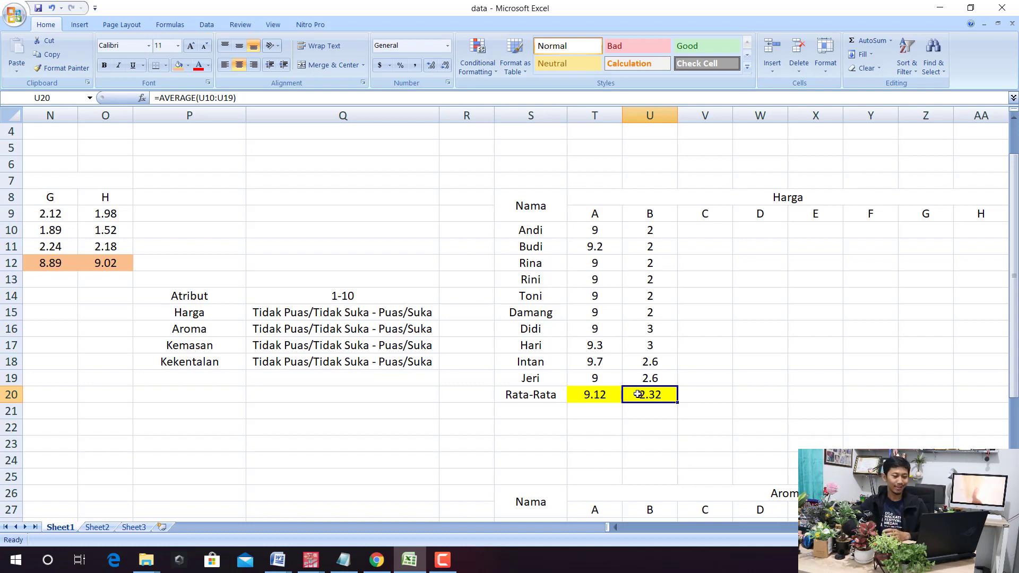
{"action": "left_click_drag", "start_coordinate": [727, 527], "coordinate": [671, 471]}
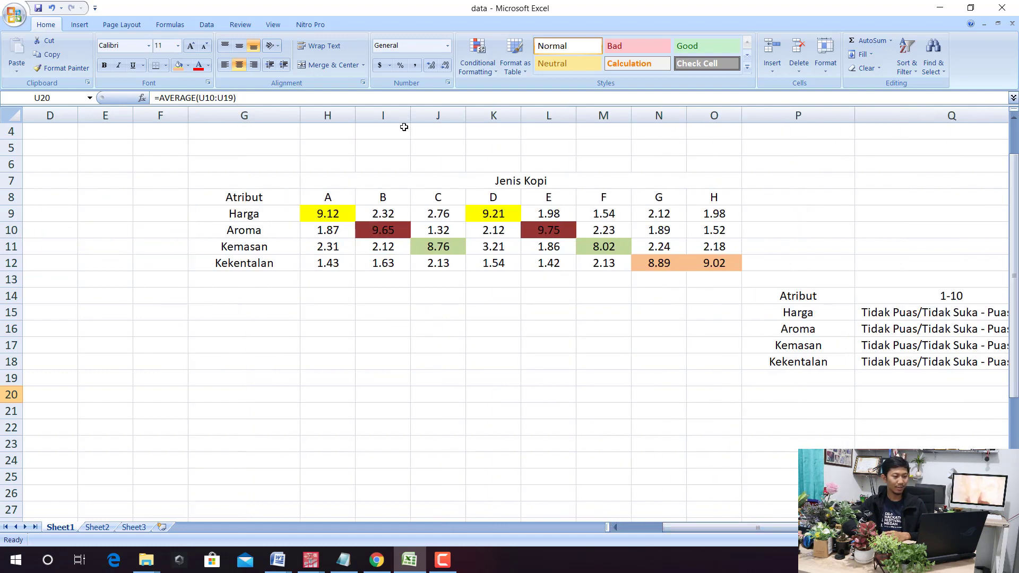
{"action": "left_click", "coordinate": [393, 213]}
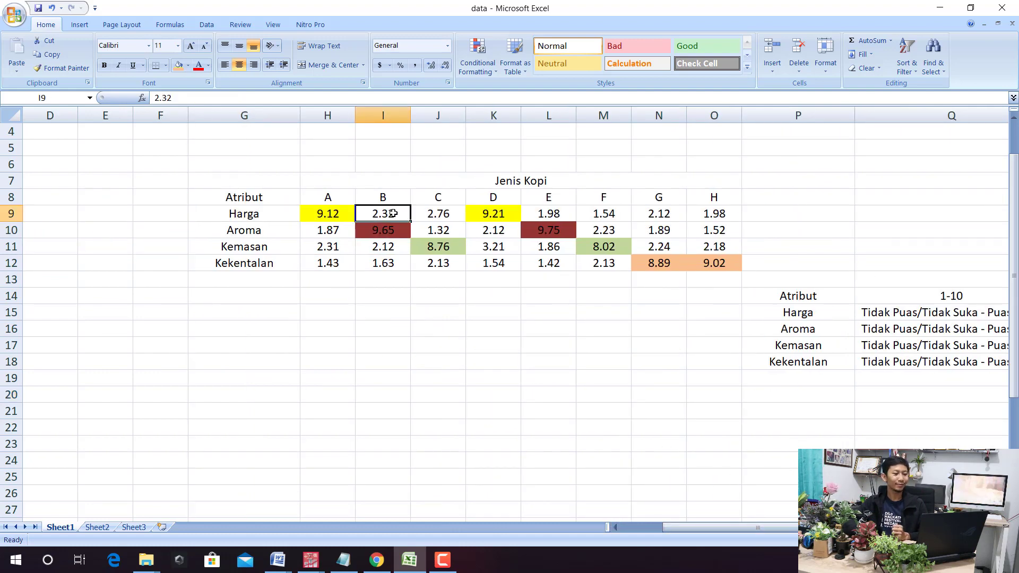
Step: Select the full block of averages in the Jenis Kopi table and compare the Harga values of coffees A and D with the other brands
{"action": "left_click_drag", "start_coordinate": [334, 213], "coordinate": [714, 274]}
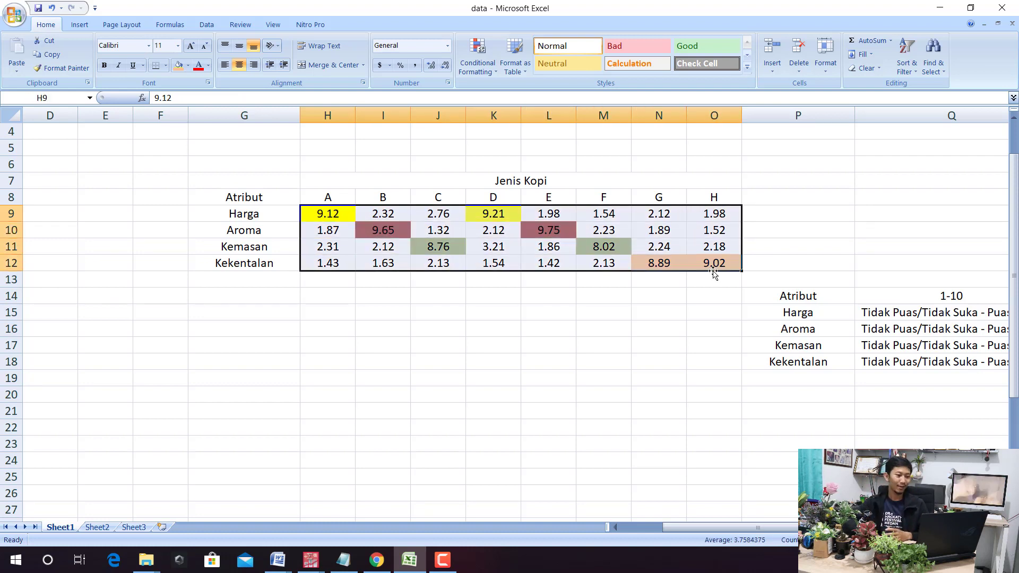
{"action": "left_click", "coordinate": [476, 237]}
{"action": "left_click", "coordinate": [284, 208]}
{"action": "left_click", "coordinate": [321, 218]}
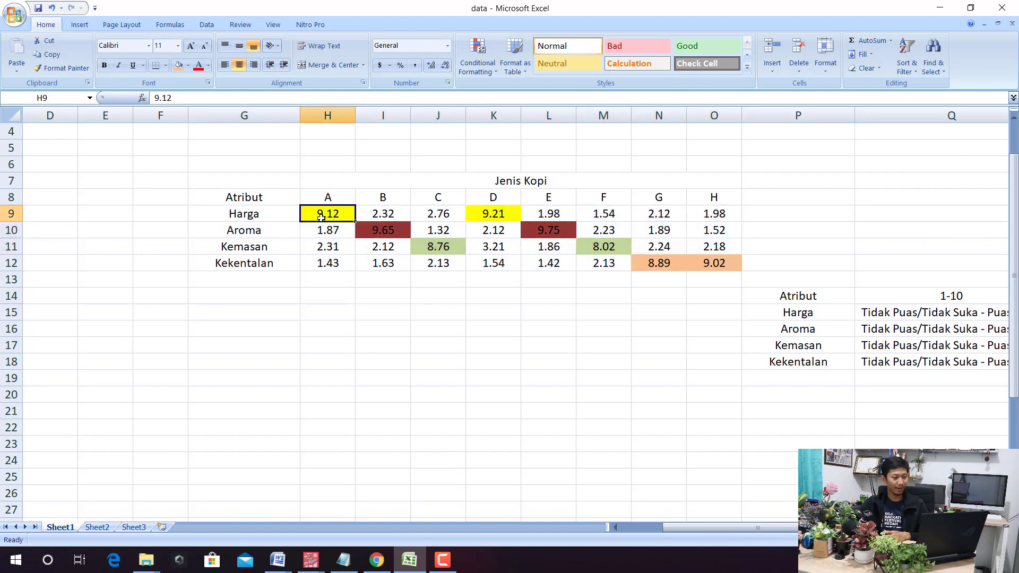
{"action": "left_click", "coordinate": [450, 219]}
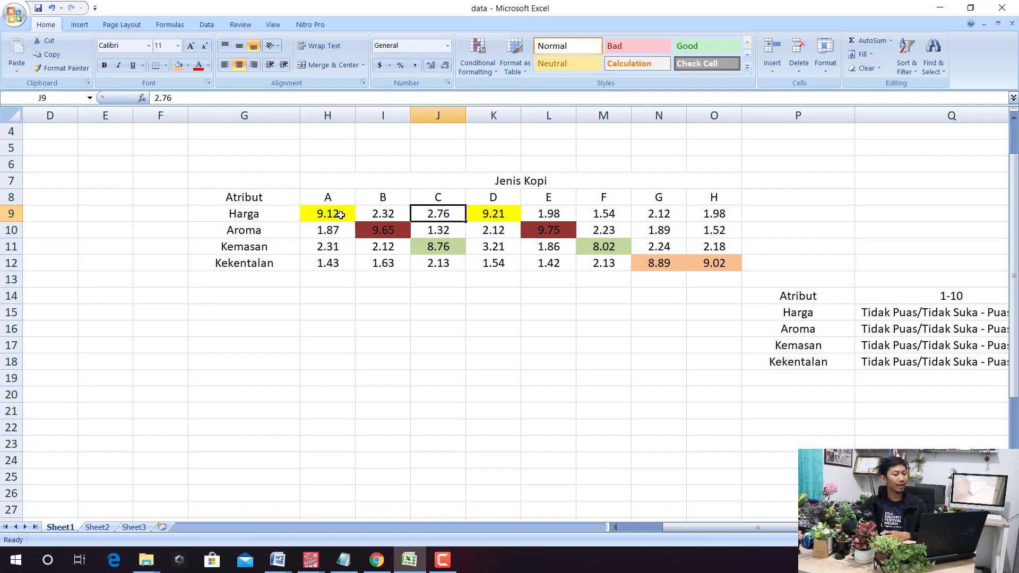
{"action": "left_click", "coordinate": [340, 215]}
{"action": "left_click", "coordinate": [492, 213]}
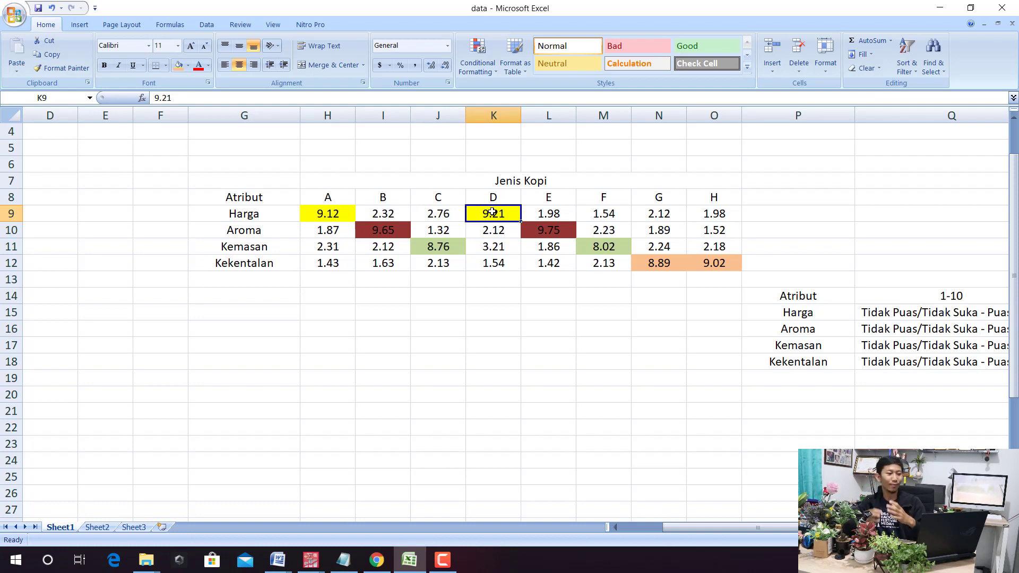
{"action": "left_click", "coordinate": [331, 220]}
{"action": "left_click", "coordinate": [496, 223]}
{"action": "left_click", "coordinate": [389, 212]}
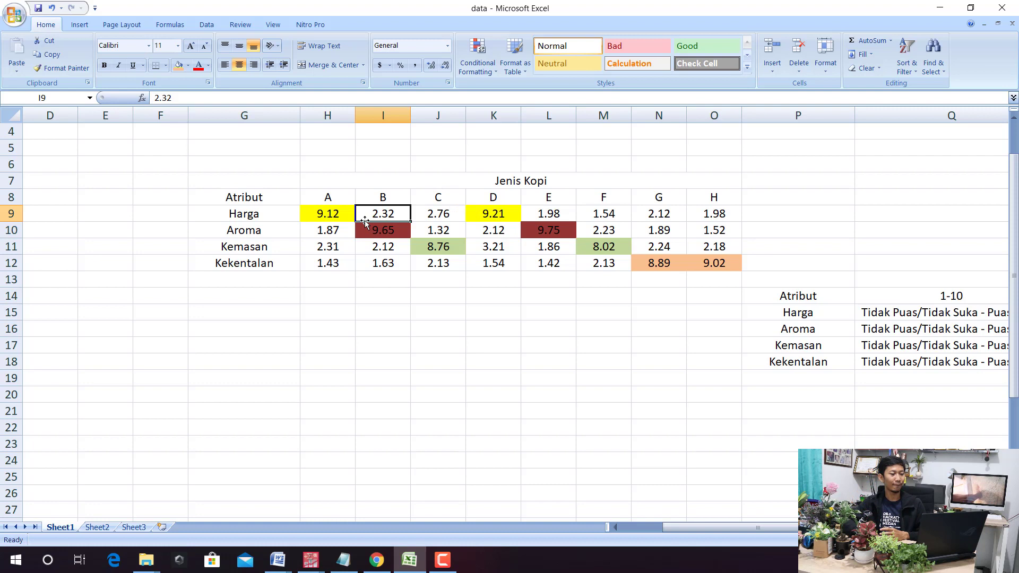
Step: Compare the Aroma values of coffees B and E, and select all averages in the Jenis Kopi table
{"action": "left_click", "coordinate": [276, 228]}
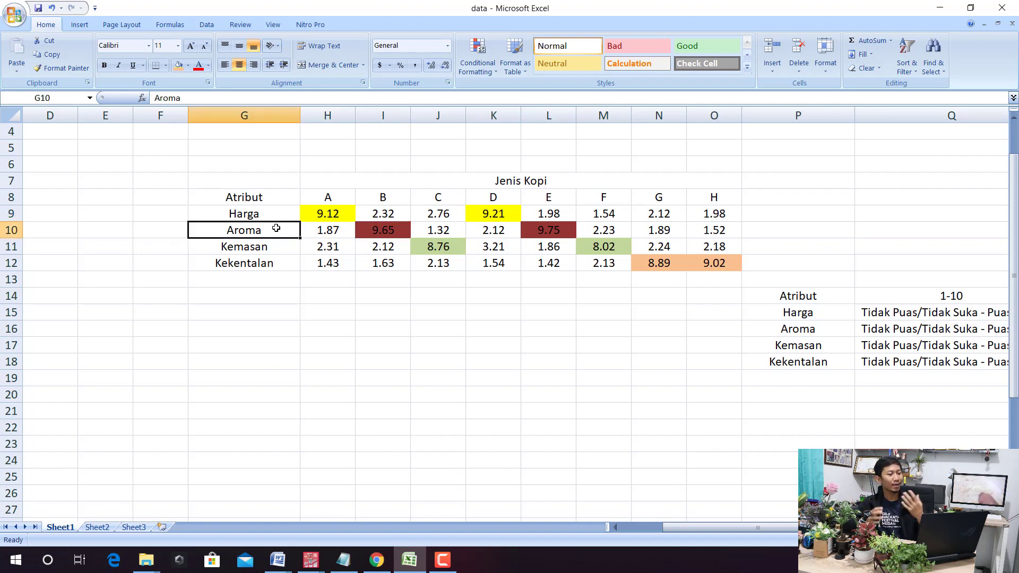
{"action": "left_click", "coordinate": [385, 229]}
{"action": "left_click", "coordinate": [559, 231]}
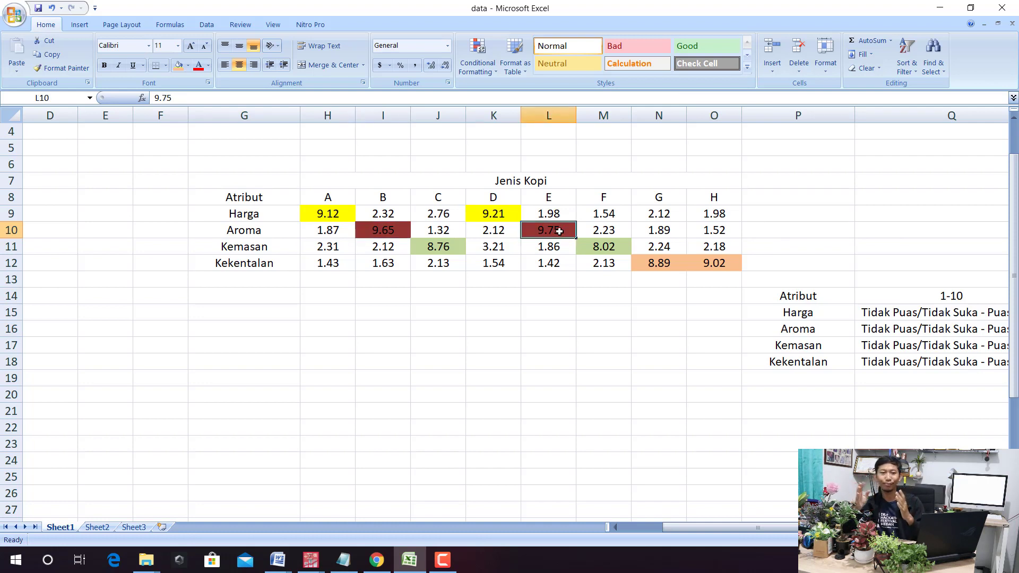
{"action": "left_click_drag", "start_coordinate": [327, 213], "coordinate": [710, 265]}
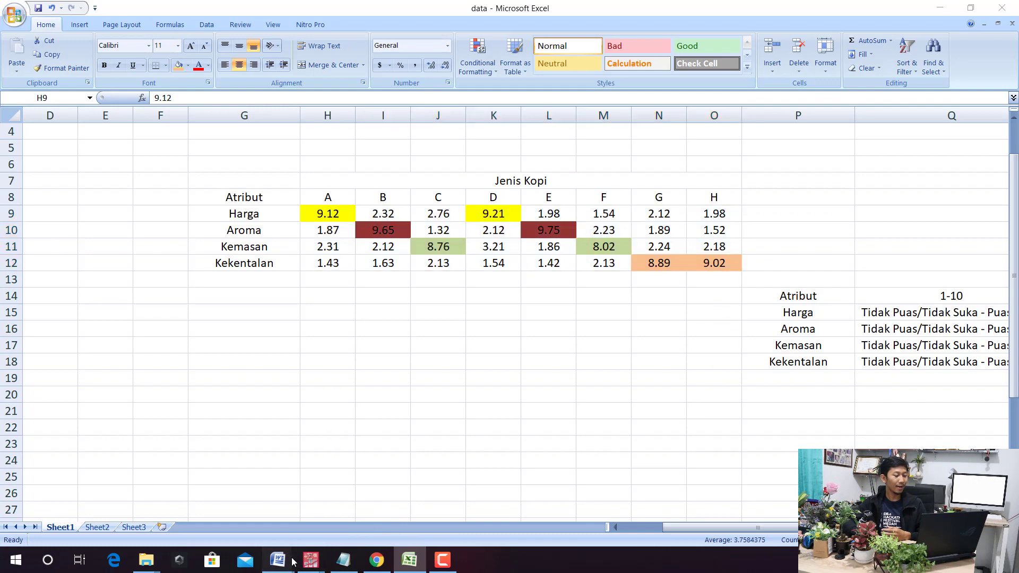
Step: Switch to the ANALISIS MDS document in Word and examine the two-dimensional map of coffees and attributes on page 9
{"action": "mouse_move", "coordinate": [277, 560]}
{"action": "left_click", "coordinate": [236, 512]}
{"action": "scroll", "coordinate": [439, 420], "scroll_direction": "down", "scroll_amount": 10}
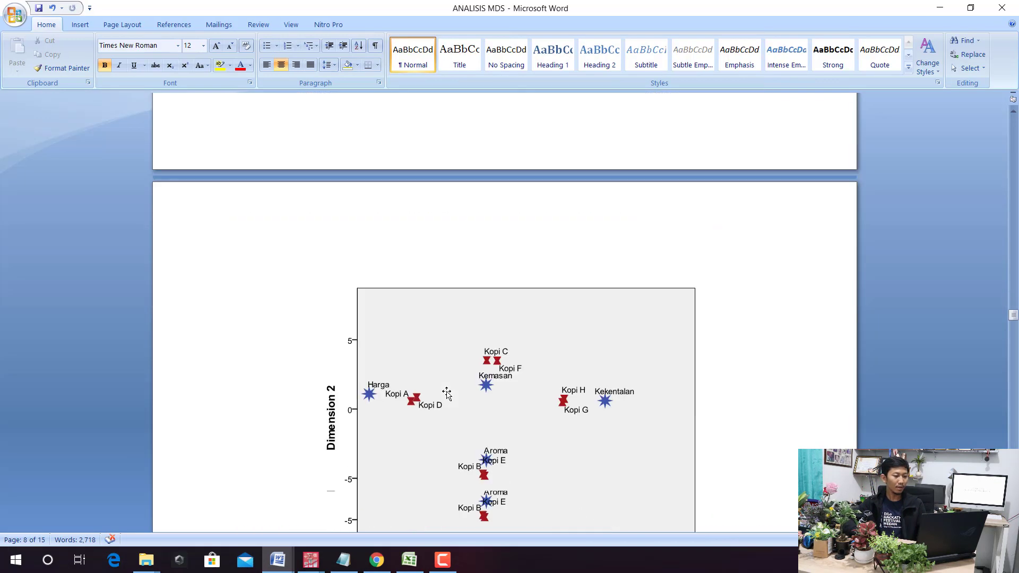
{"action": "scroll", "coordinate": [450, 397], "scroll_direction": "up", "scroll_amount": 2}
{"action": "scroll", "coordinate": [448, 391], "scroll_direction": "up", "scroll_amount": 1}
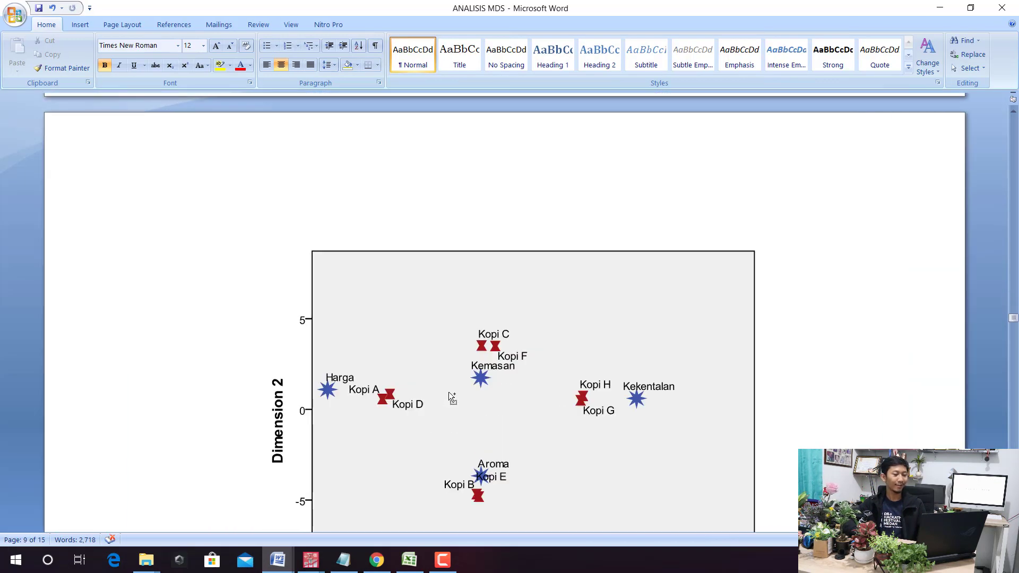
{"action": "scroll", "coordinate": [448, 391], "scroll_direction": "down", "scroll_amount": 3}
{"action": "scroll", "coordinate": [448, 393], "scroll_direction": "up", "scroll_amount": 1}
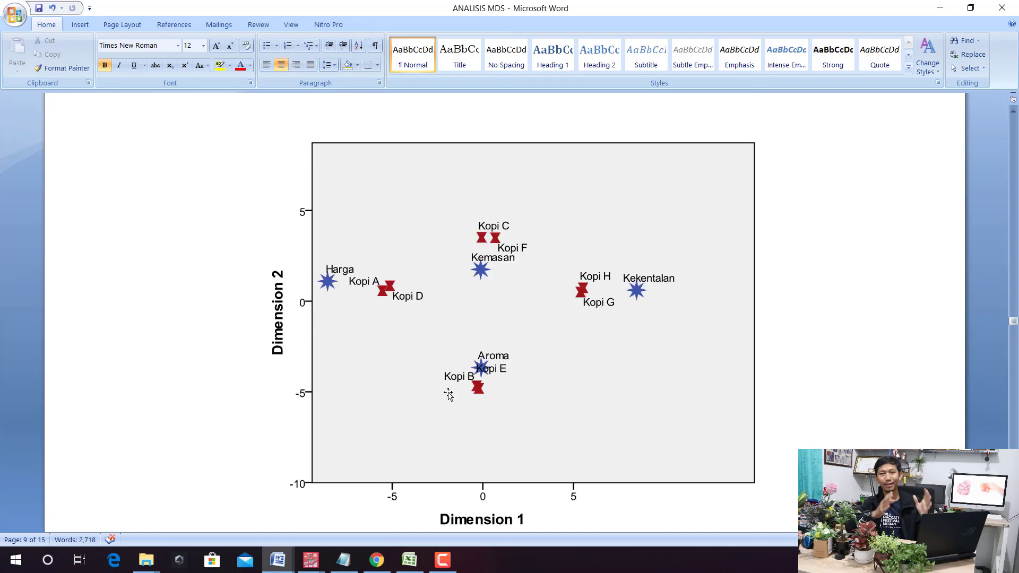
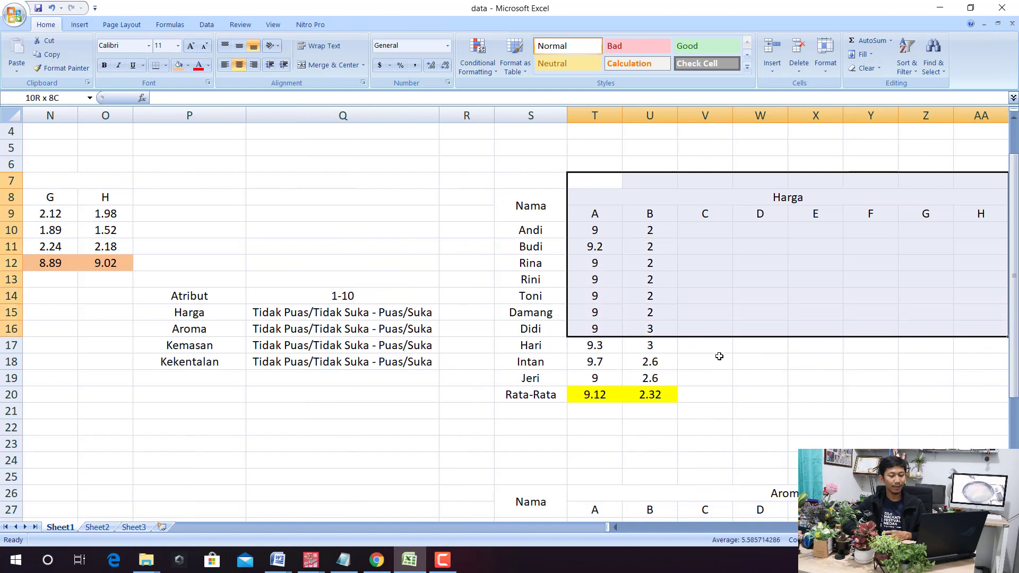
Step: Review the Rata-Rata row of the Harga table in the data workbook and the Aroma value of coffee B in the Jenis Kopi table
{"action": "left_click", "coordinate": [600, 390]}
{"action": "left_click_drag", "start_coordinate": [601, 390], "coordinate": [791, 398]}
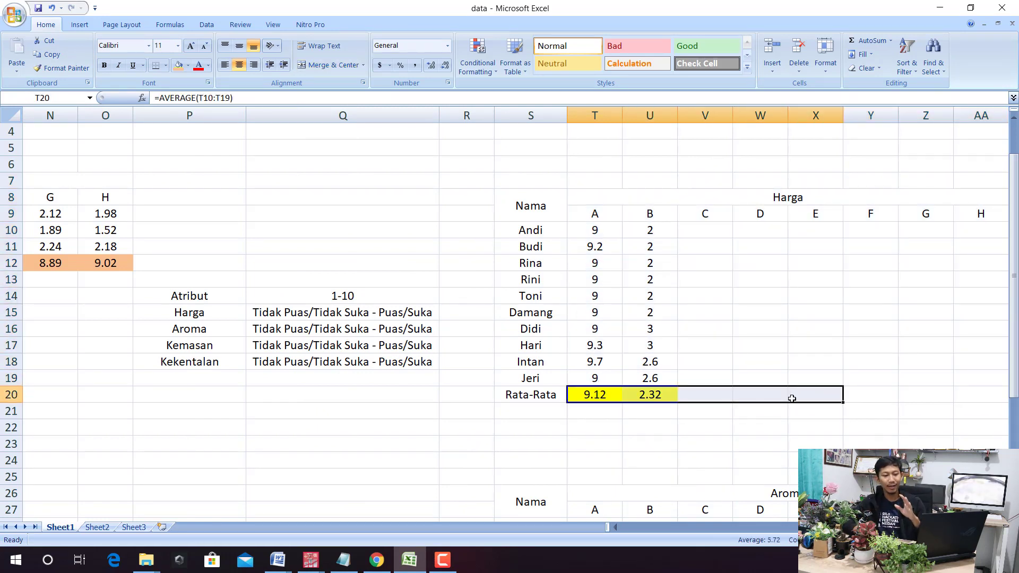
{"action": "scroll", "coordinate": [604, 380], "scroll_direction": "left", "scroll_amount": 5}
{"action": "left_click", "coordinate": [382, 230]}
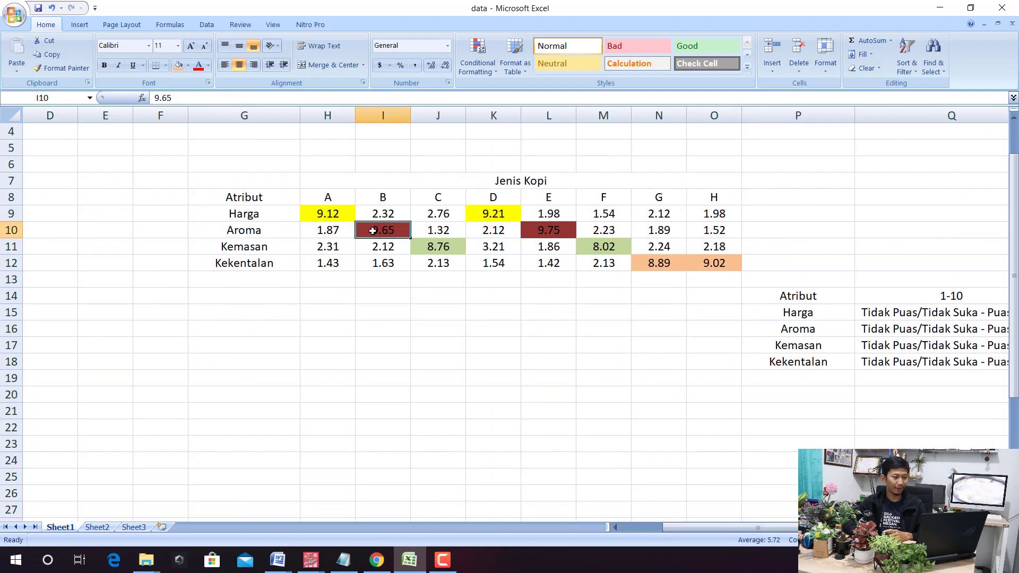
Step: Select the Jenis Kopi table with its brand headers, and switch to the SPSS data file to review the Atribut column and coffee columns A to D
{"action": "left_click_drag", "start_coordinate": [328, 198], "coordinate": [715, 264]}
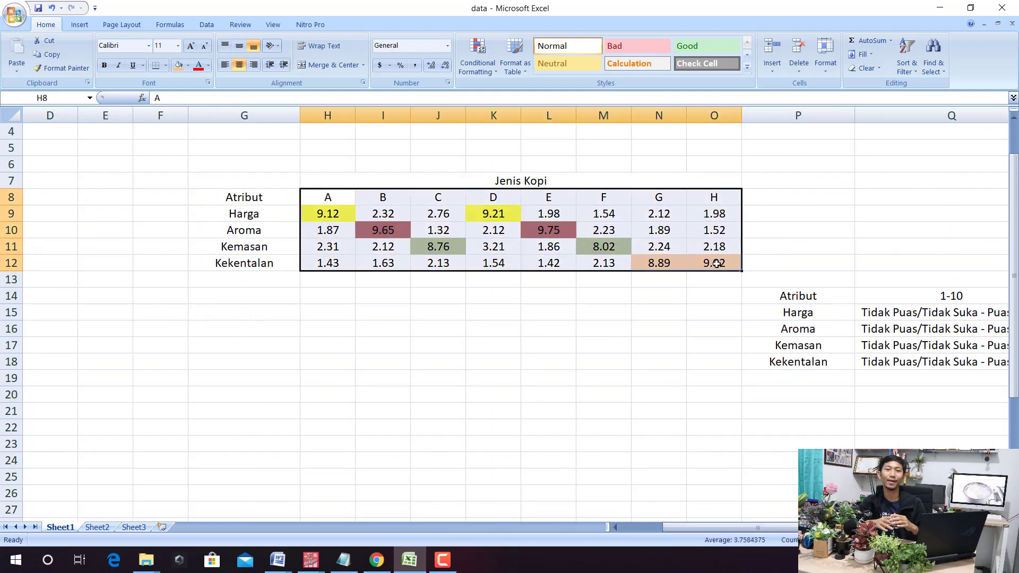
{"action": "left_click", "coordinate": [311, 560]}
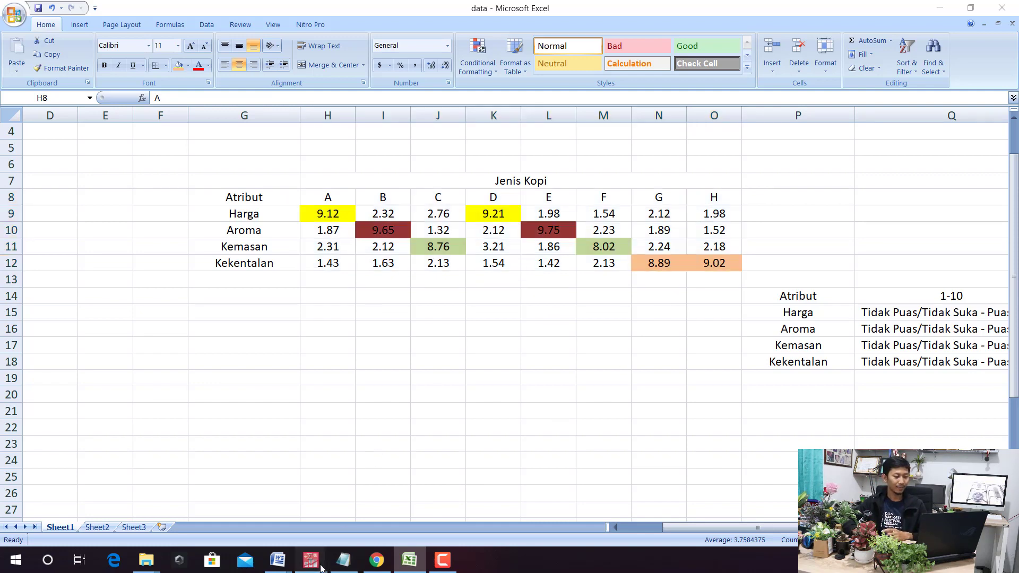
{"action": "left_click", "coordinate": [259, 476]}
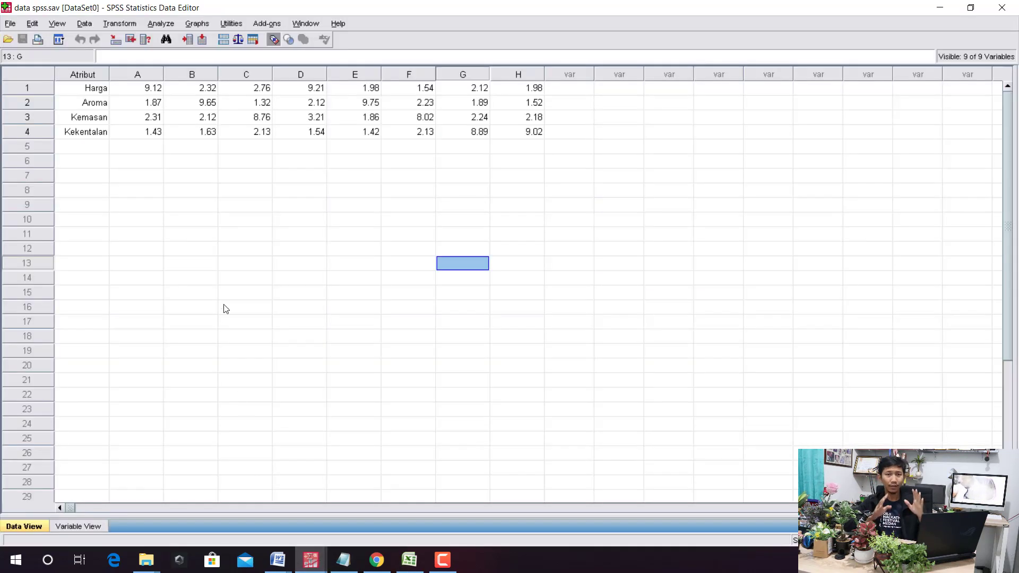
{"action": "left_click", "coordinate": [114, 136]}
{"action": "left_click", "coordinate": [79, 88]}
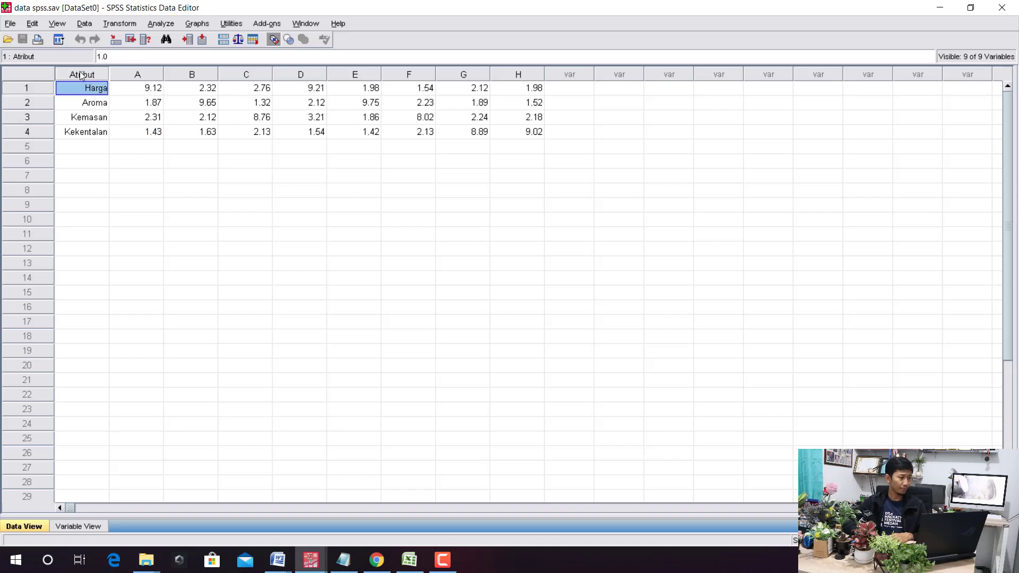
{"action": "left_click", "coordinate": [135, 75]}
{"action": "left_click", "coordinate": [190, 74]}
{"action": "left_click", "coordinate": [245, 74]}
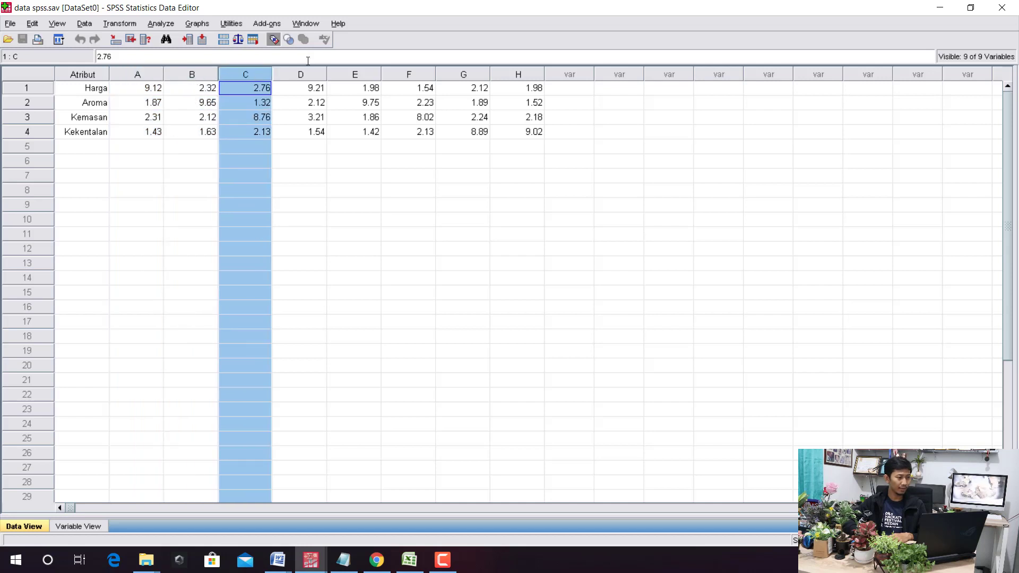
{"action": "left_click", "coordinate": [299, 74]}
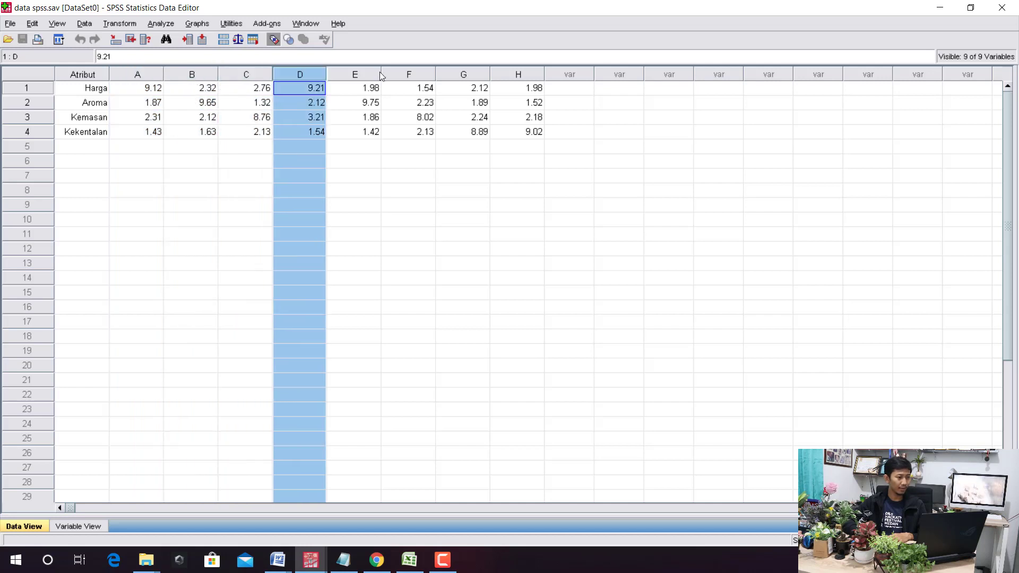
Step: Inspect the value labels of the Atribut variable, from Harga to Kekentalan, and the definitions of coffee variables A and B
{"action": "left_click", "coordinate": [93, 525]}
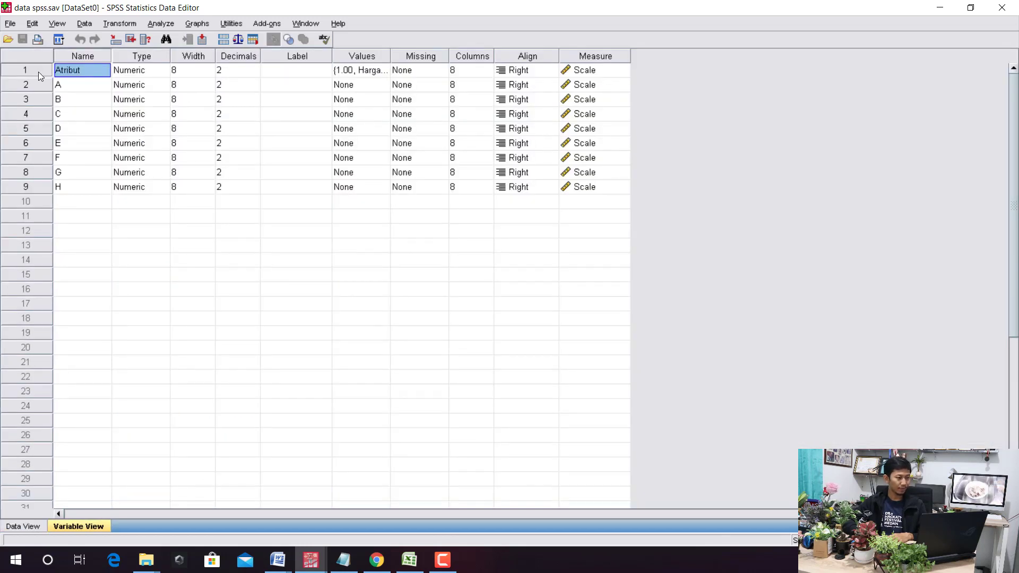
{"action": "left_click", "coordinate": [382, 73]}
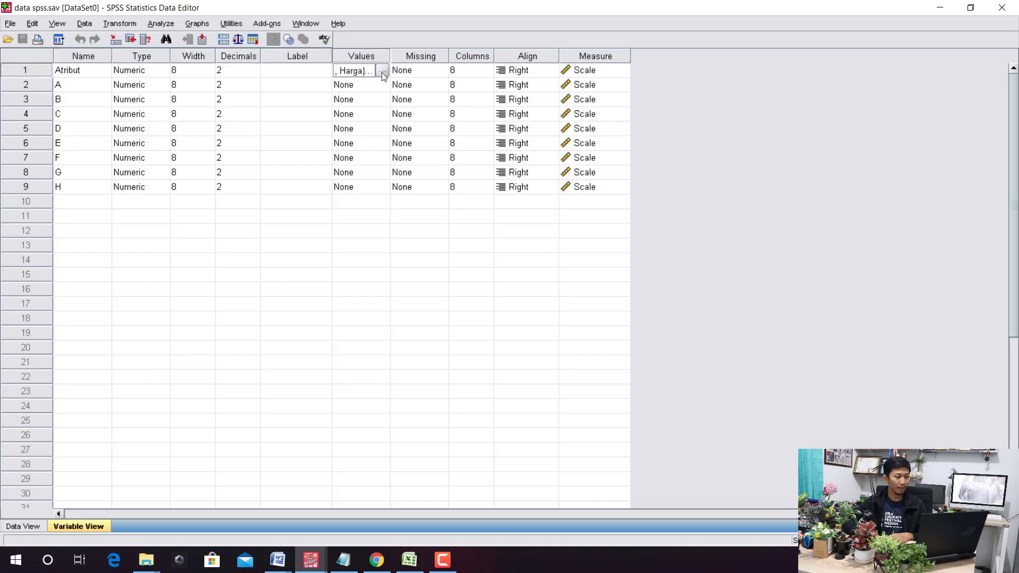
{"action": "left_click", "coordinate": [384, 75]}
{"action": "left_click", "coordinate": [466, 262]}
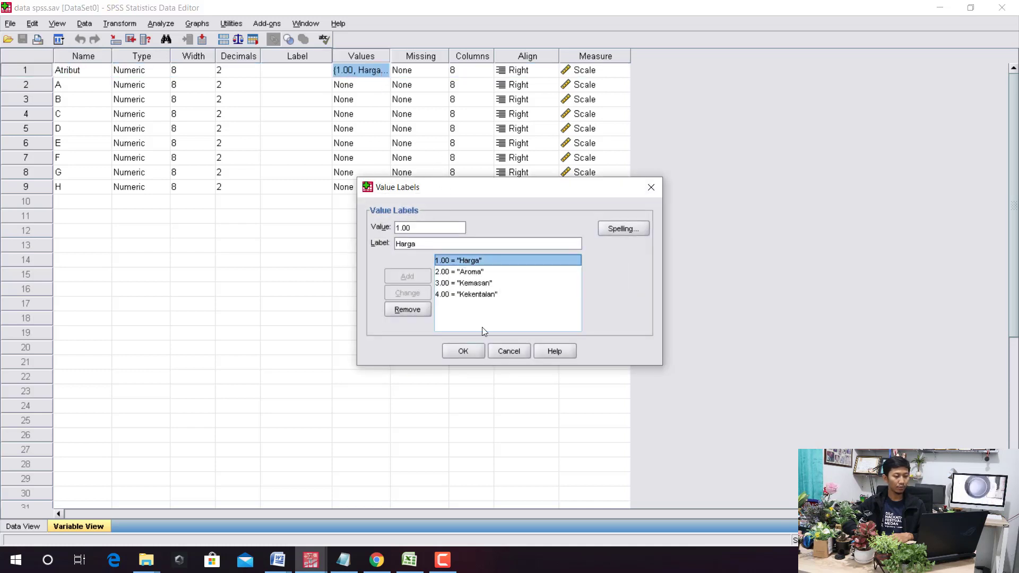
{"action": "left_click", "coordinate": [468, 272]}
{"action": "left_click", "coordinate": [473, 282]}
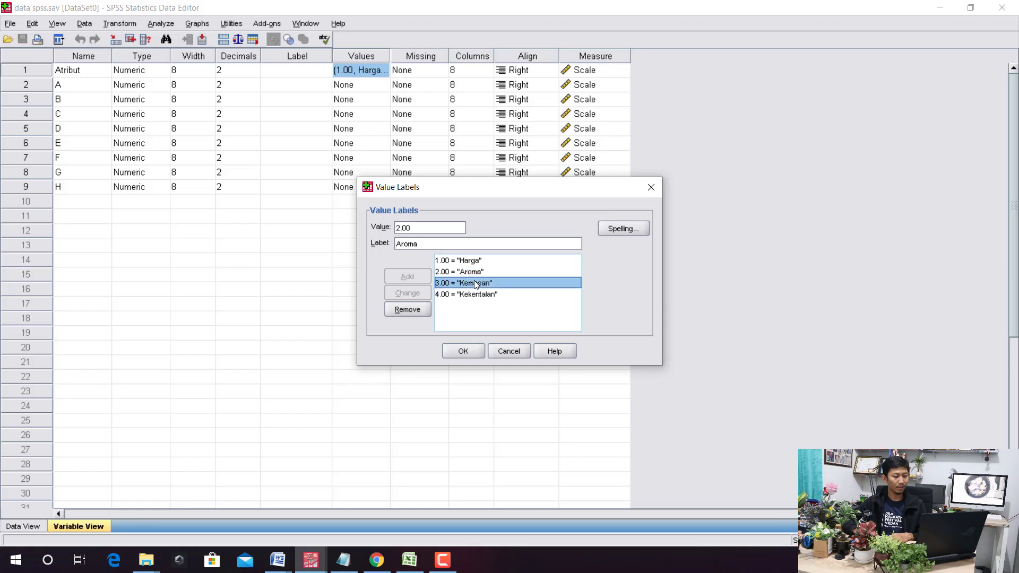
{"action": "left_click", "coordinate": [477, 295]}
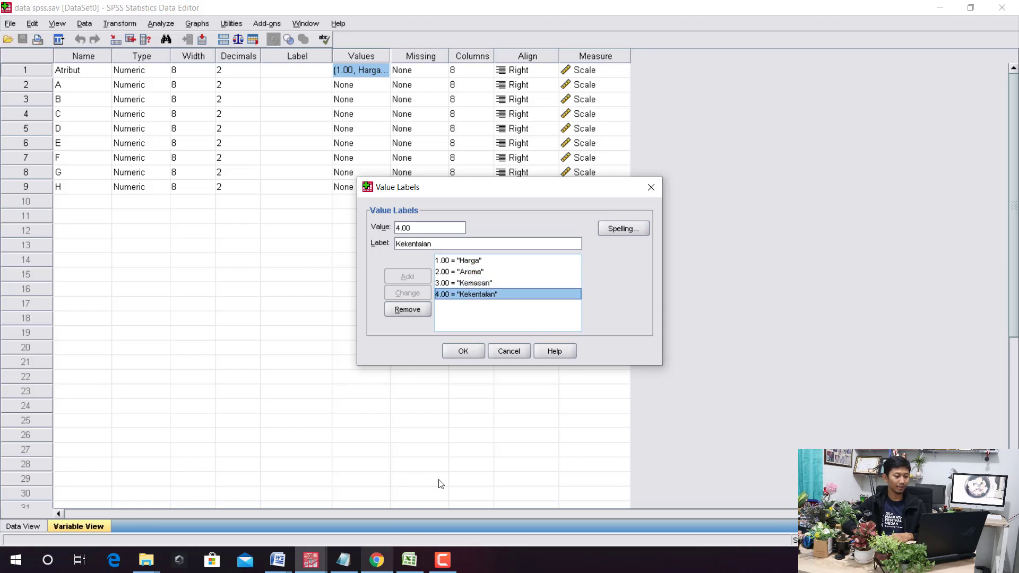
{"action": "left_click", "coordinate": [462, 350]}
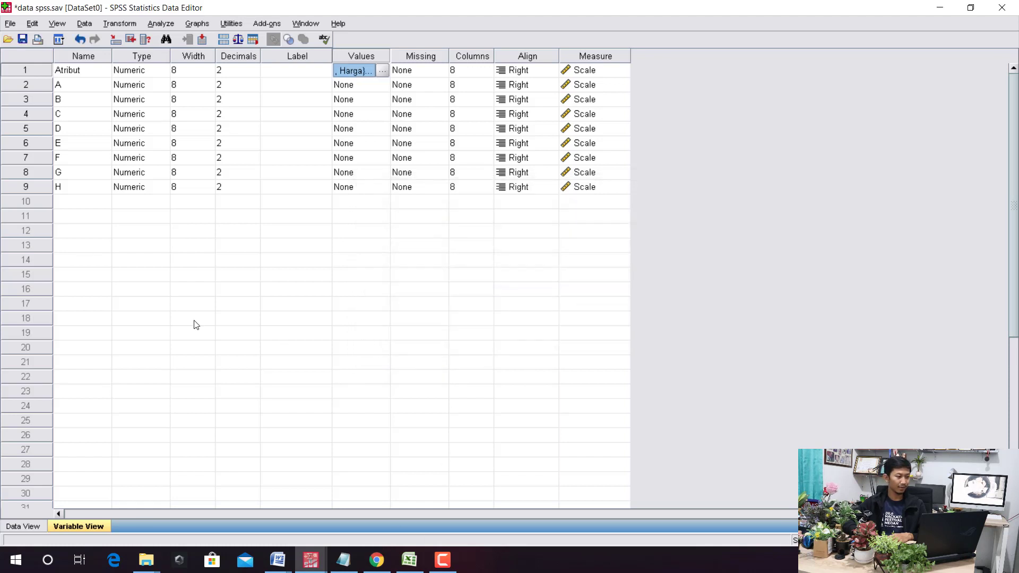
{"action": "left_click", "coordinate": [83, 85]}
{"action": "left_click", "coordinate": [87, 101]}
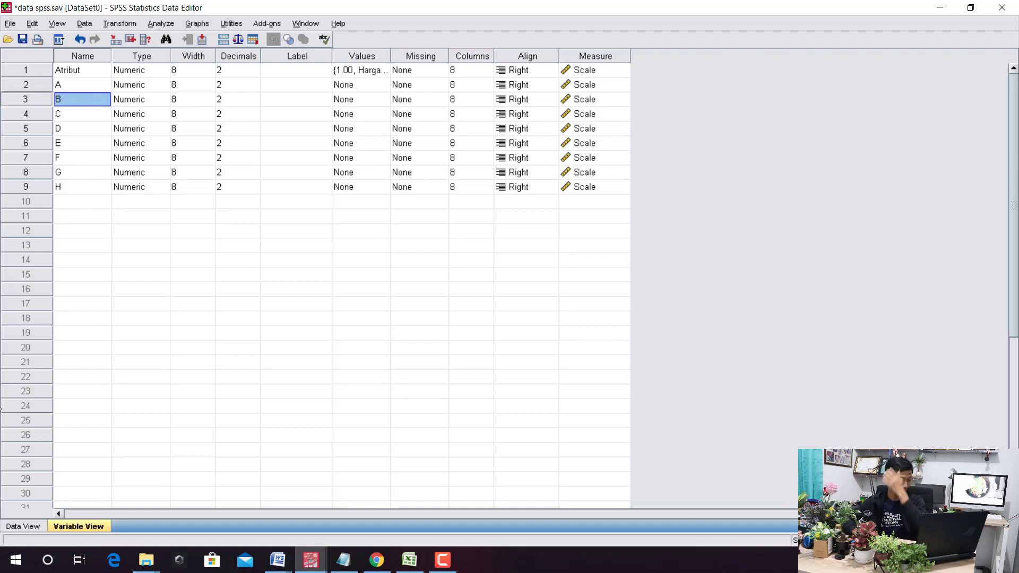
Step: Compare the Harga case in the SPSS data with the Harga averages for coffees A to H in the Excel workbook, and return to SPSS
{"action": "left_click", "coordinate": [32, 526]}
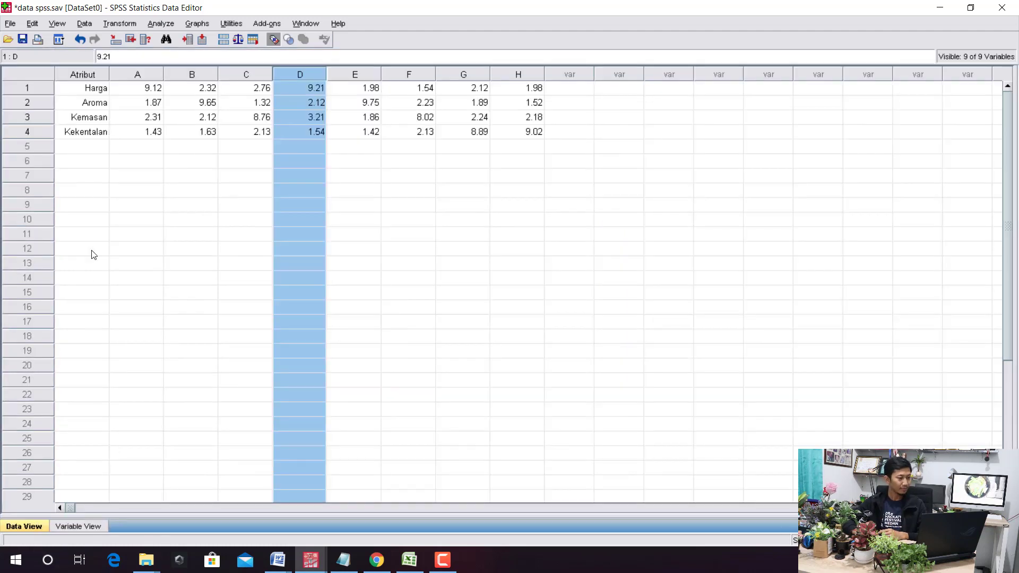
{"action": "left_click", "coordinate": [142, 133]}
{"action": "left_click", "coordinate": [80, 92]}
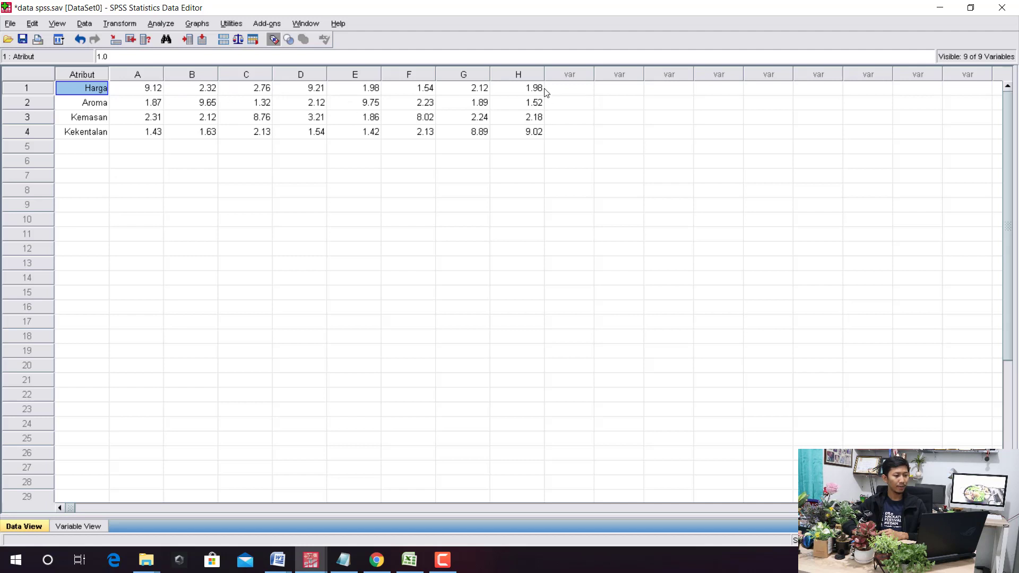
{"action": "left_click", "coordinate": [409, 560]}
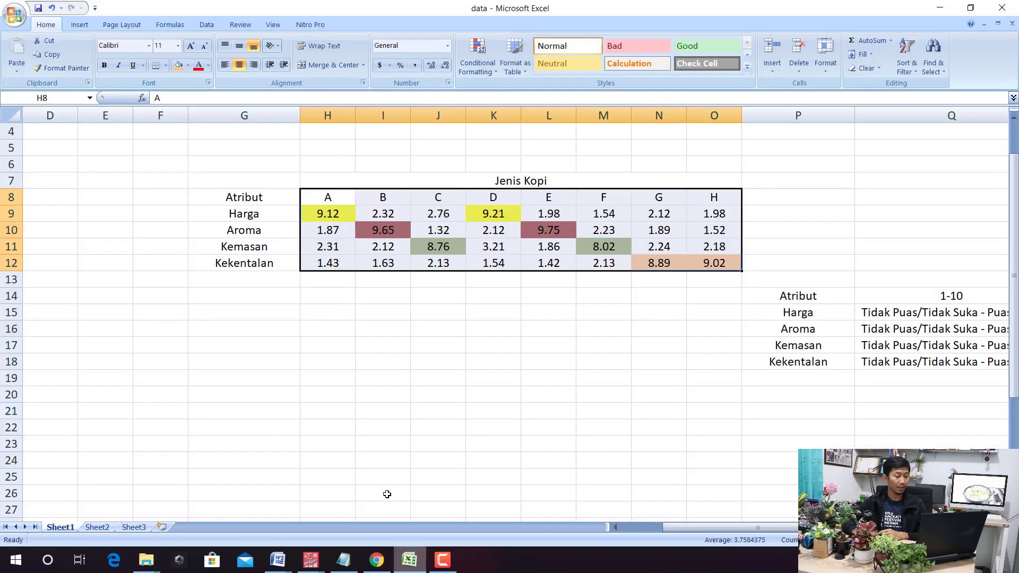
{"action": "left_click", "coordinate": [341, 228]}
{"action": "left_click_drag", "start_coordinate": [330, 212], "coordinate": [718, 214]}
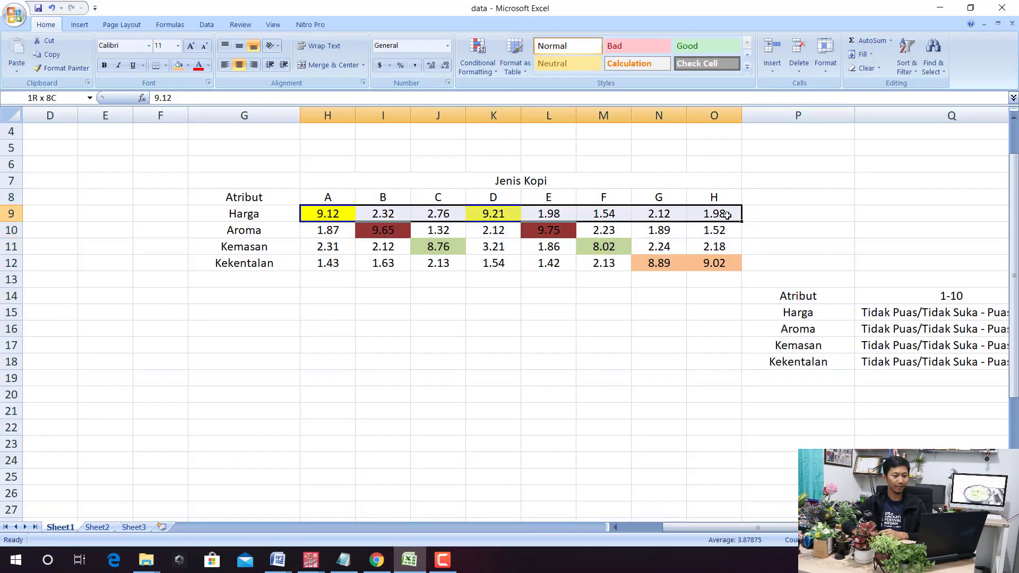
{"action": "left_click", "coordinate": [939, 6]}
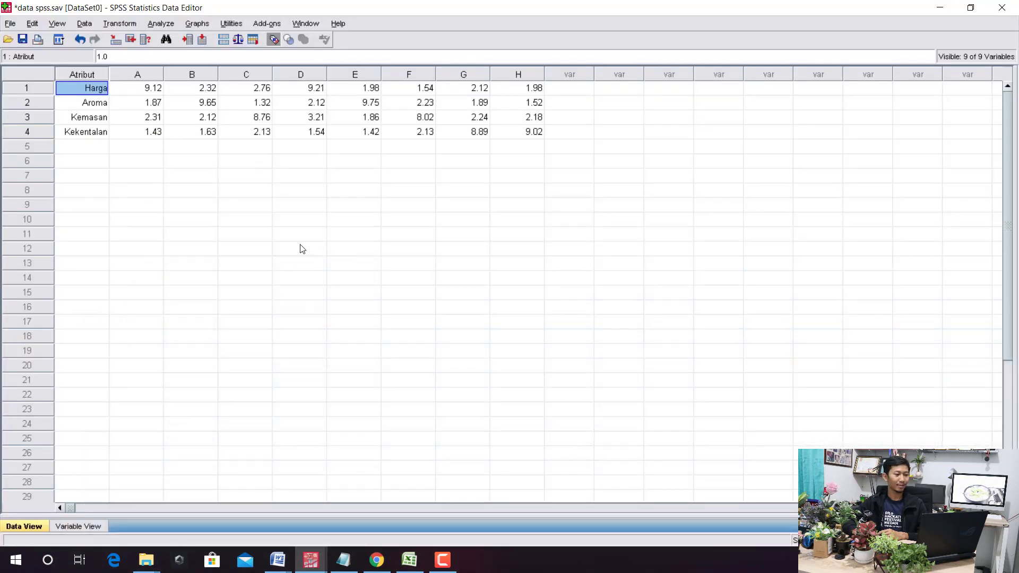
Step: Open the Multidimensional Unfolding (PREFSCAL) analysis from the scaling procedures
{"action": "left_click", "coordinate": [300, 248]}
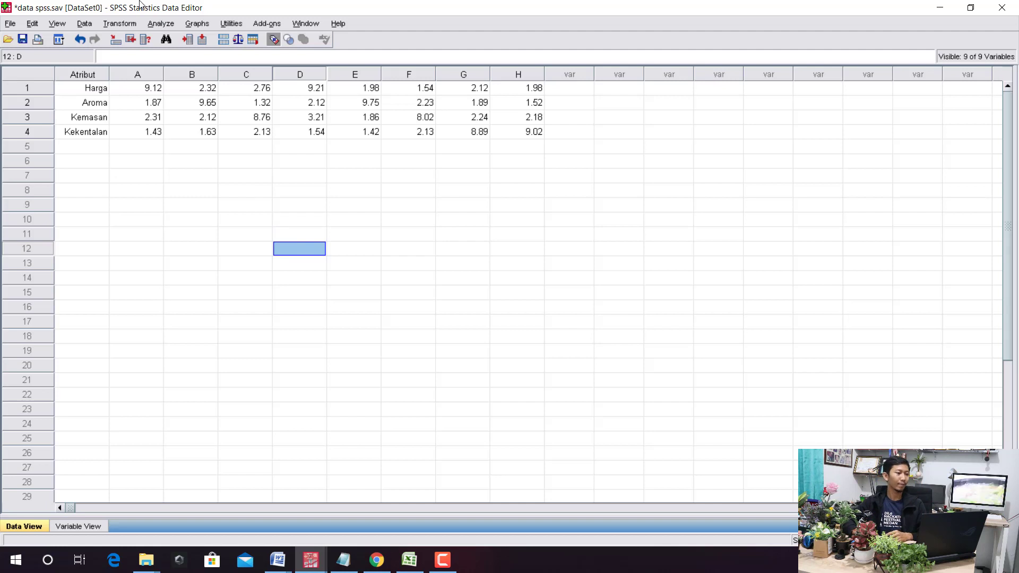
{"action": "left_click", "coordinate": [163, 23]}
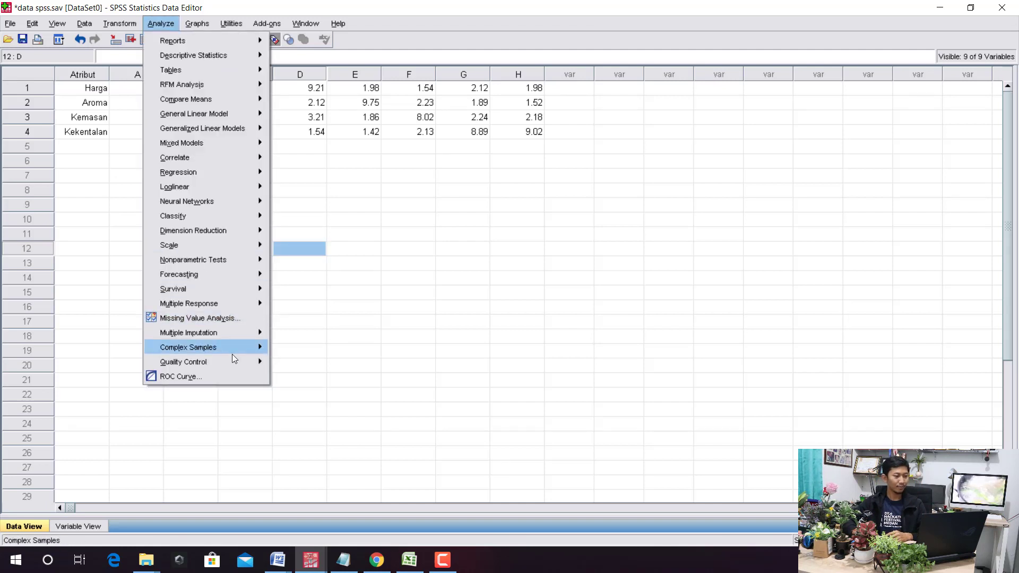
{"action": "mouse_move", "coordinate": [234, 246]}
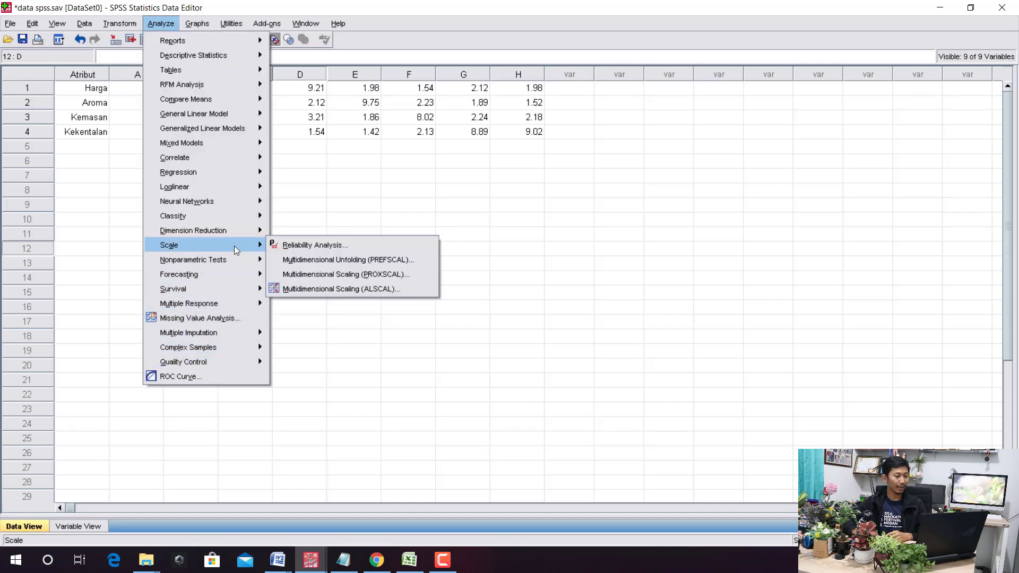
{"action": "left_click", "coordinate": [323, 262]}
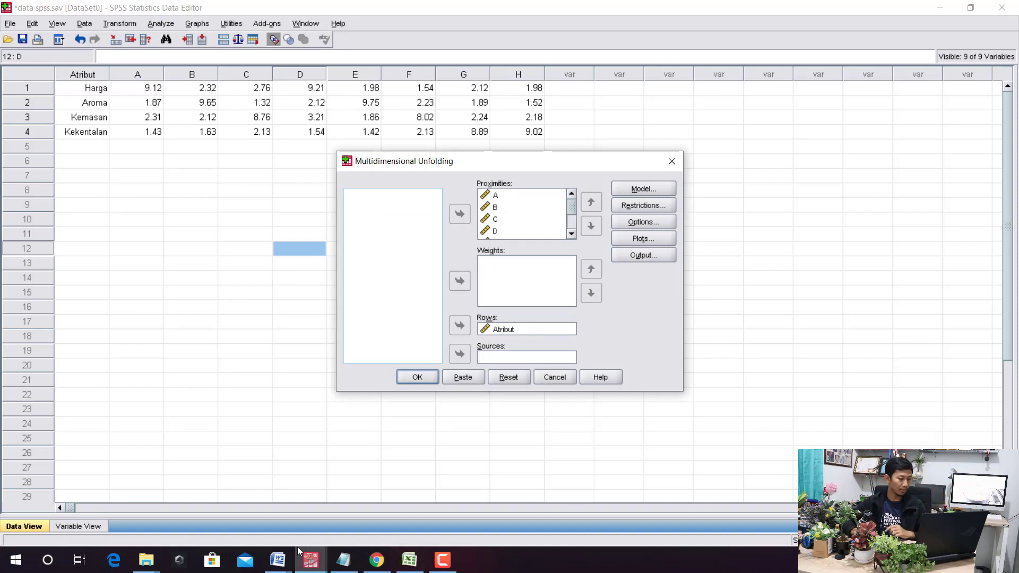
Step: Switch to the ANALISIS MDS document in Word and examine the Referensi list on page 15
{"action": "left_click", "coordinate": [277, 560]}
{"action": "left_click", "coordinate": [207, 507]}
{"action": "scroll", "coordinate": [530, 318], "scroll_direction": "down", "scroll_amount": 10}
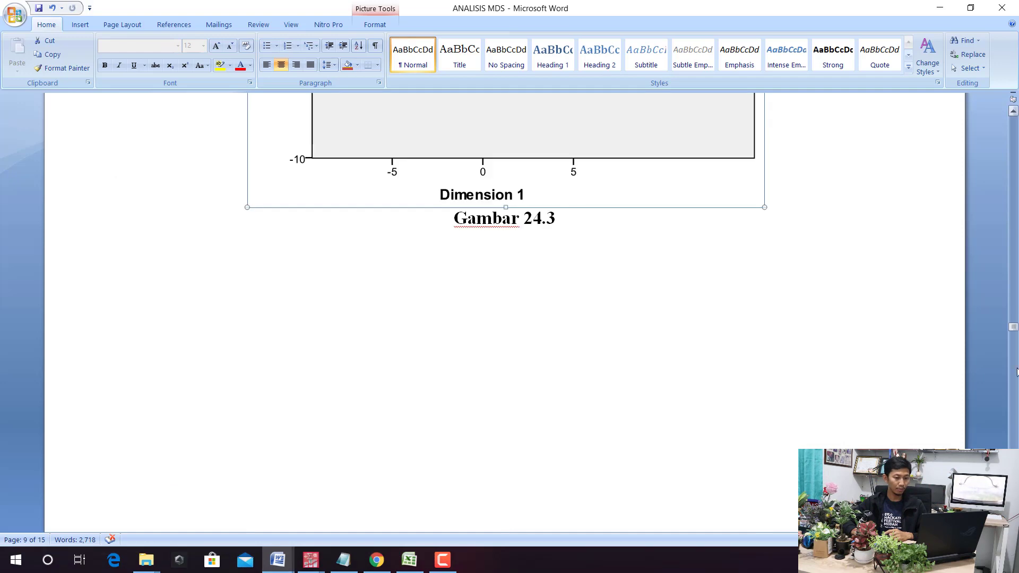
{"action": "mouse_move", "coordinate": [1011, 339]}
{"action": "left_mouse_down"}
{"action": "mouse_move", "coordinate": [1012, 327]}
{"action": "mouse_move", "coordinate": [1013, 356]}
{"action": "mouse_move", "coordinate": [1012, 338]}
{"action": "left_mouse_up"}
{"action": "scroll", "coordinate": [467, 306], "scroll_direction": "down", "scroll_amount": 2}
{"action": "scroll", "coordinate": [348, 237], "scroll_direction": "down", "scroll_amount": 2}
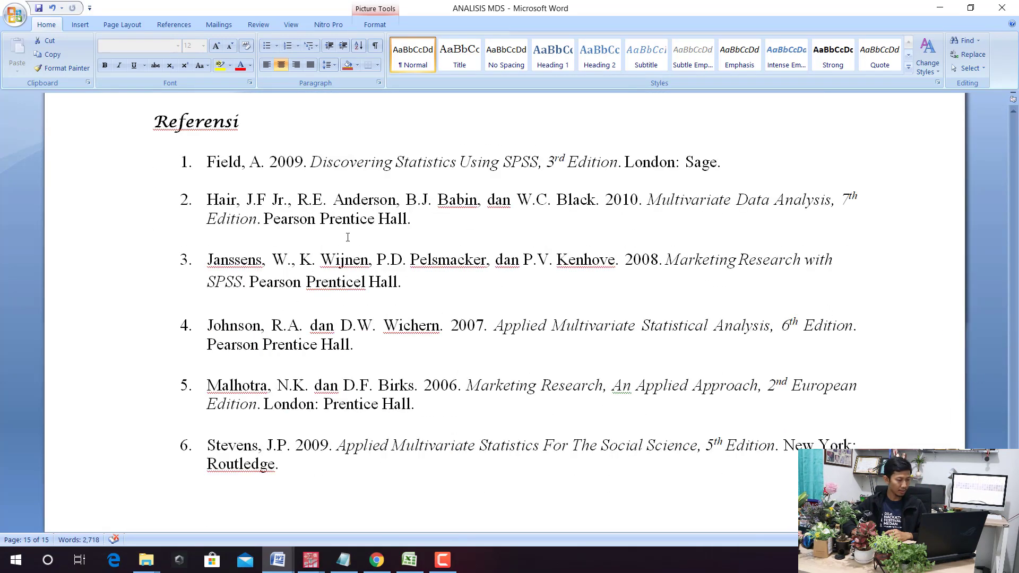
{"action": "scroll", "coordinate": [351, 243], "scroll_direction": "down", "scroll_amount": 2}
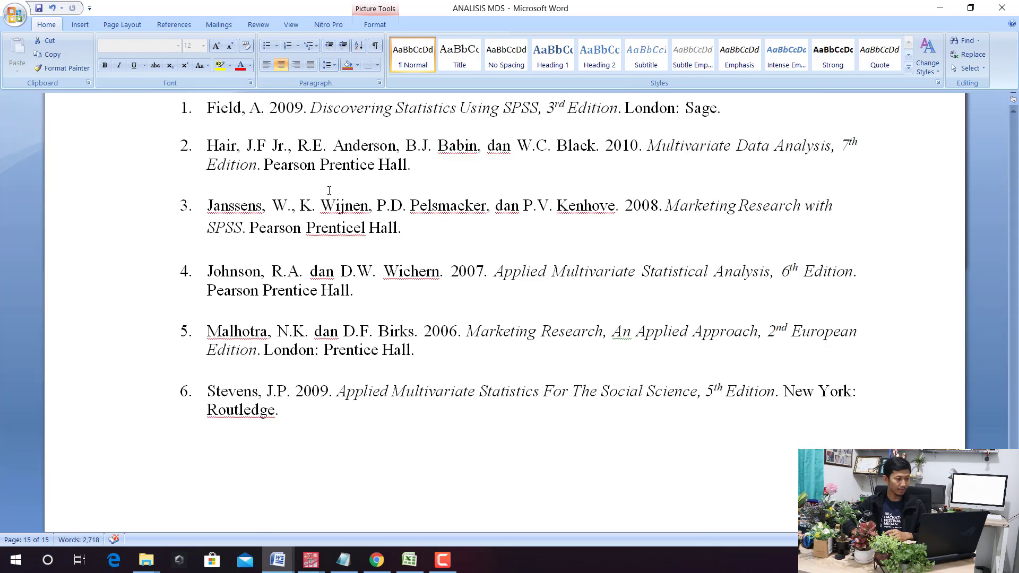
{"action": "scroll", "coordinate": [354, 220], "scroll_direction": "up", "scroll_amount": 2}
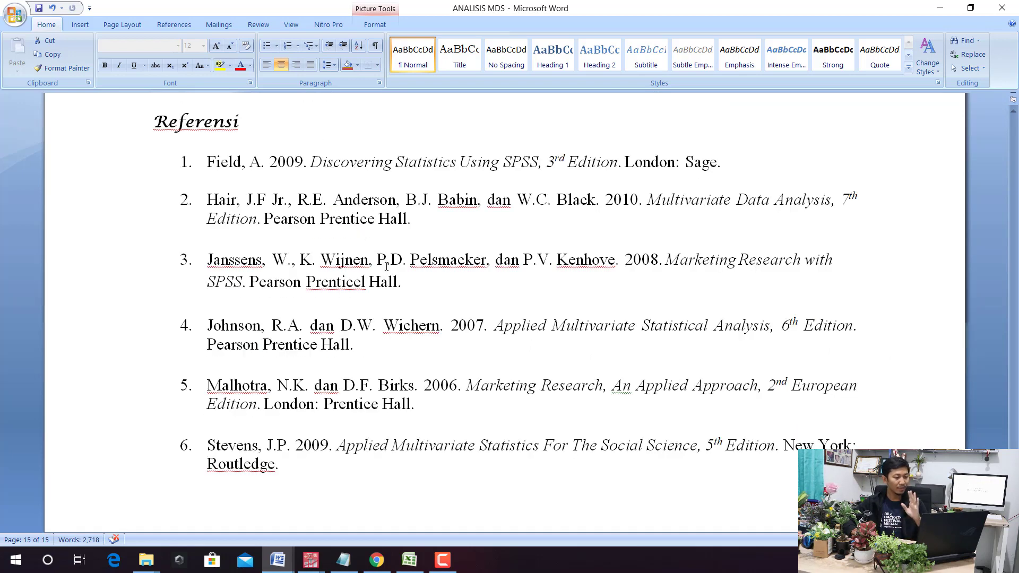
Step: Highlight the Marketing Research with SPSS entry and the Multivariate Data Analysis entry in the Referensi list, and clear the selection
{"action": "left_click_drag", "start_coordinate": [403, 281], "coordinate": [242, 270]}
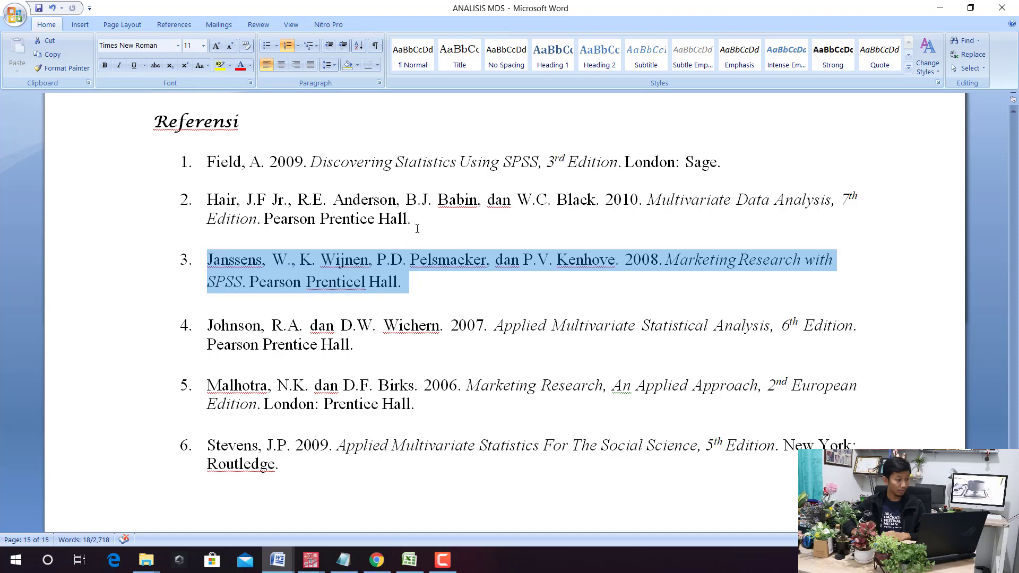
{"action": "left_click_drag", "start_coordinate": [417, 229], "coordinate": [219, 197]}
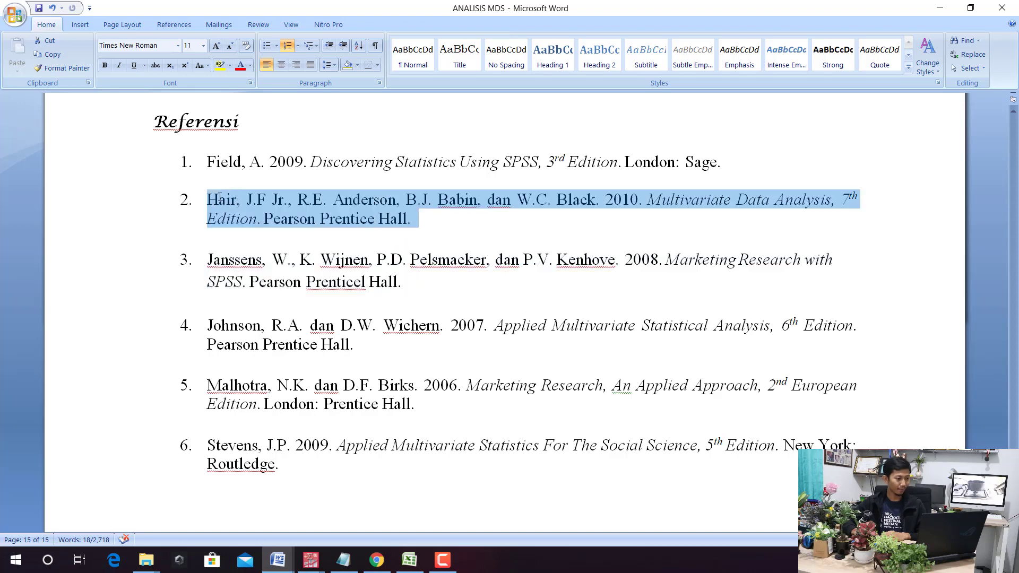
{"action": "left_click_drag", "start_coordinate": [283, 294], "coordinate": [212, 237]}
{"action": "left_click", "coordinate": [286, 281]}
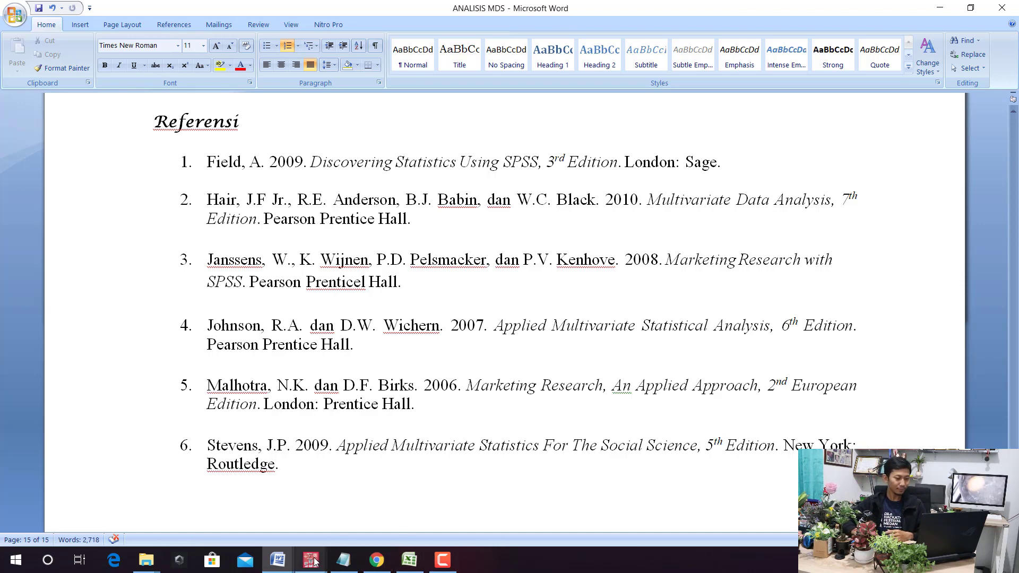
Step: Return to the SPSS data file, close the open analysis dialog and start Multidimensional Unfolding (PREFSCAL) again
{"action": "mouse_move", "coordinate": [314, 561]}
{"action": "left_click", "coordinate": [239, 504]}
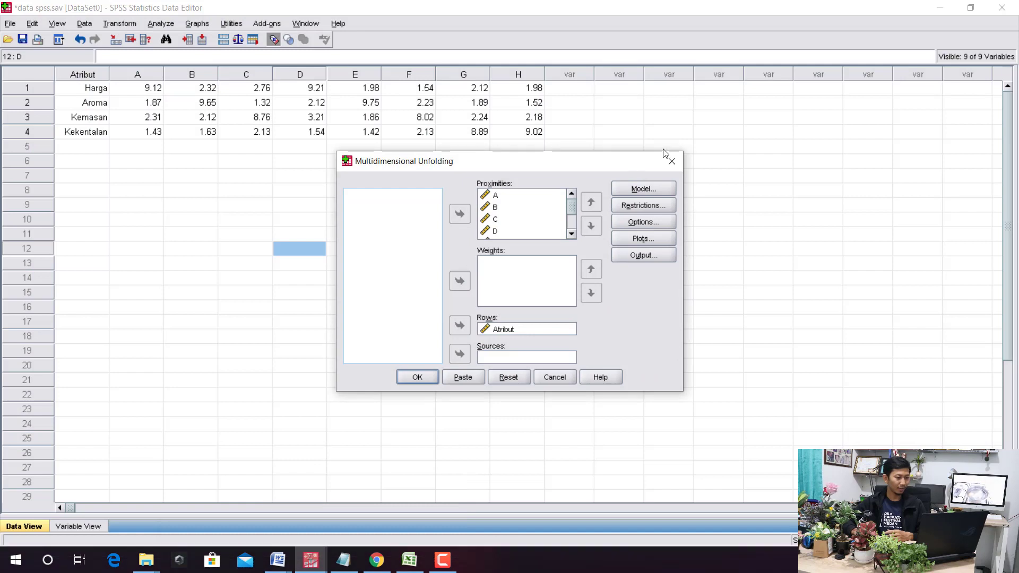
{"action": "left_click", "coordinate": [671, 161]}
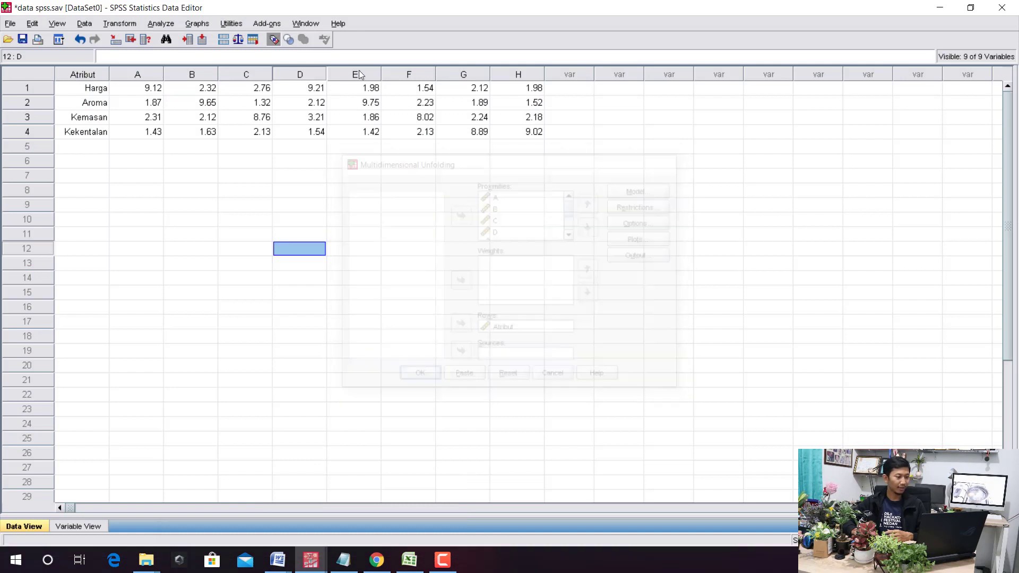
{"action": "left_click", "coordinate": [160, 23]}
{"action": "mouse_move", "coordinate": [249, 245]}
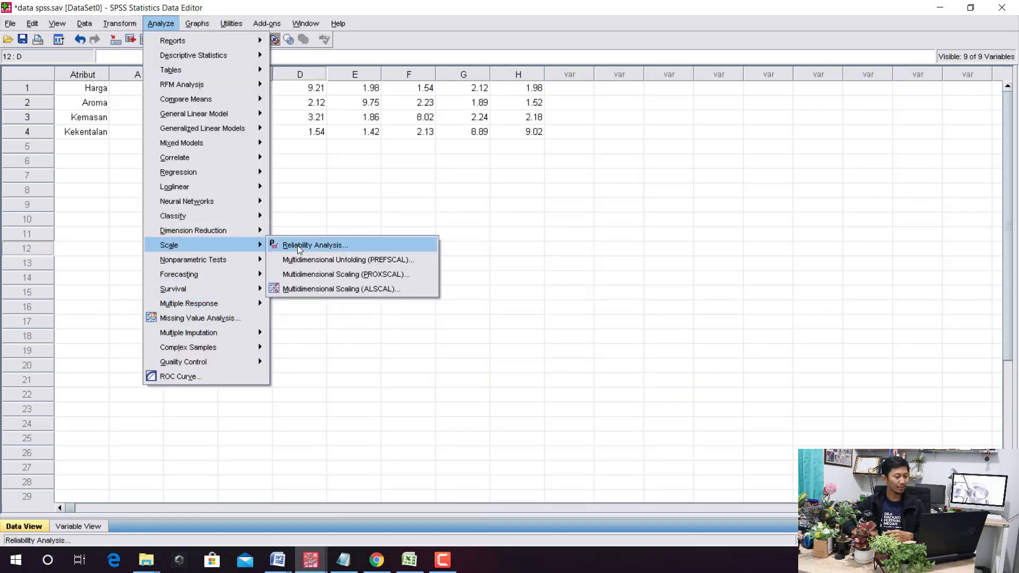
{"action": "left_click", "coordinate": [339, 259]}
Step: Set the proximity transformation of the unfolding model to Linear and accept the model settings
{"action": "left_click", "coordinate": [517, 207]}
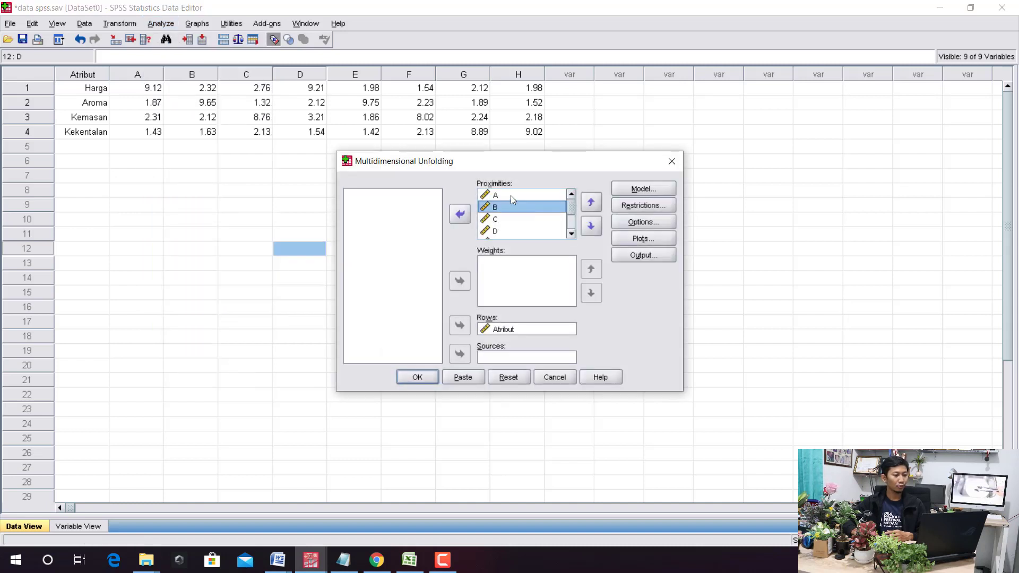
{"action": "left_click_drag", "start_coordinate": [572, 213], "coordinate": [553, 195]}
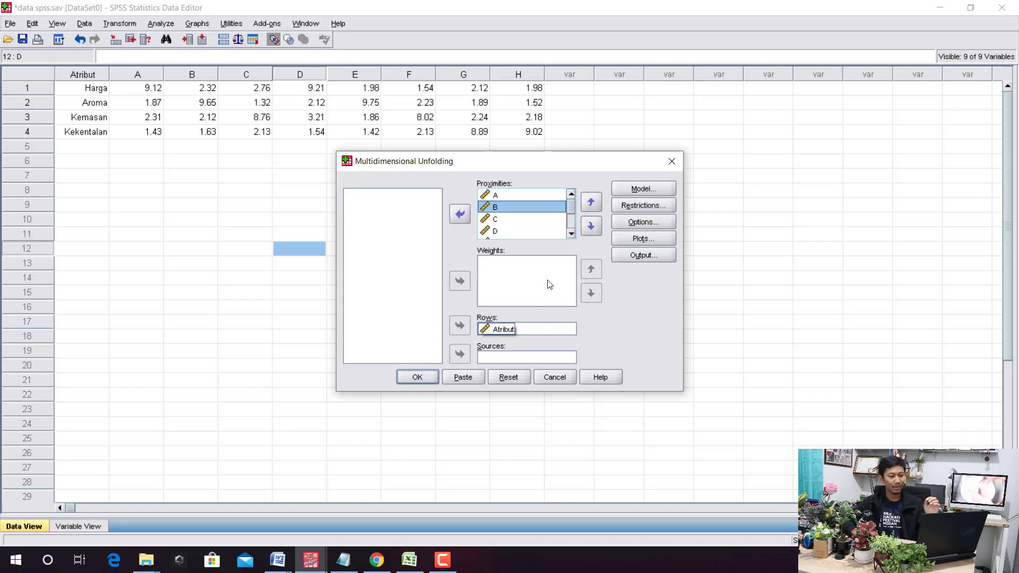
{"action": "left_click", "coordinate": [640, 189]}
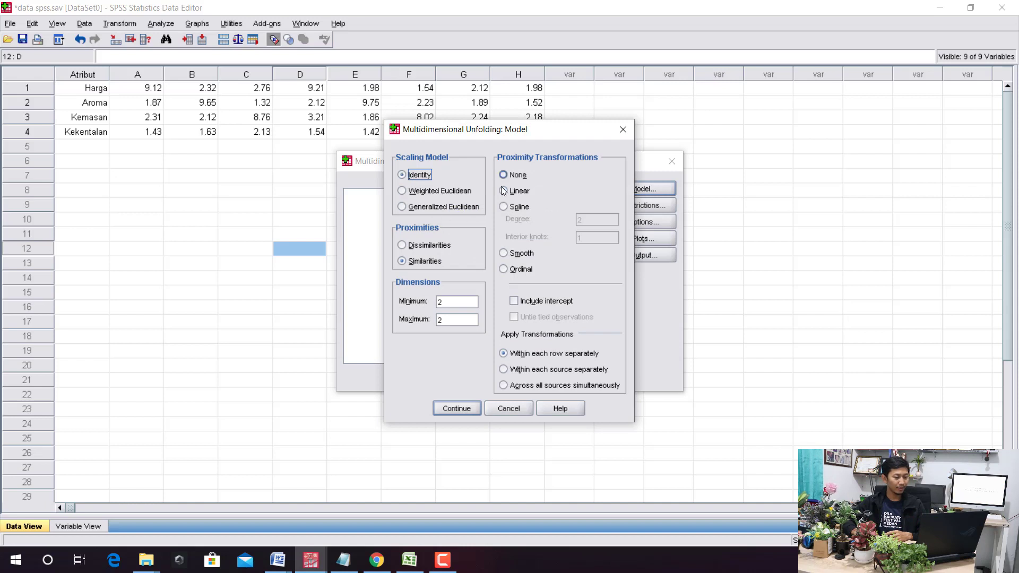
{"action": "left_click", "coordinate": [503, 191]}
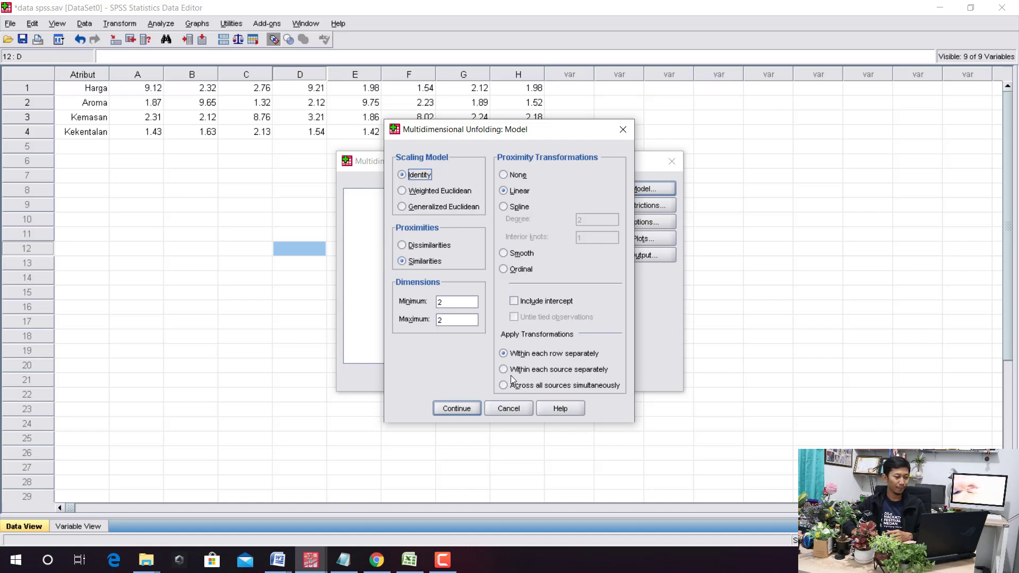
{"action": "left_click", "coordinate": [449, 409]}
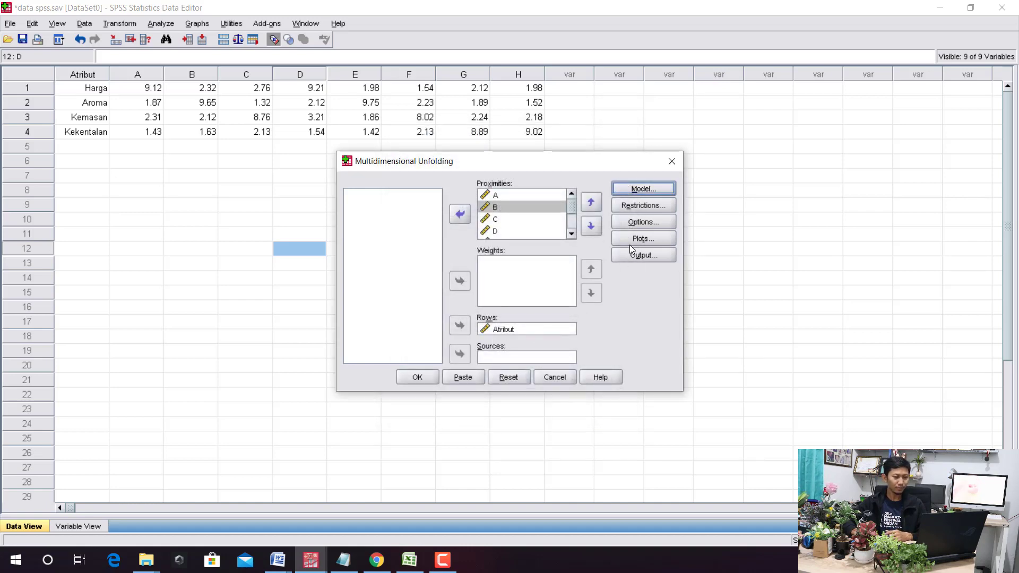
Step: Accept the Classical initial configuration with Spearman imputation and the Final common space plot, and run the unfolding analysis
{"action": "left_click", "coordinate": [646, 225]}
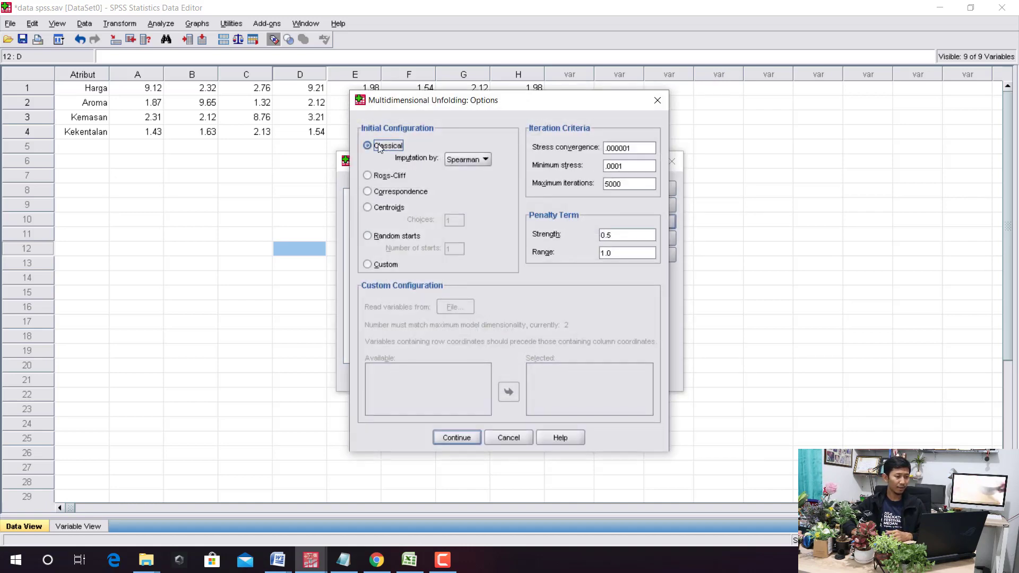
{"action": "left_click", "coordinate": [463, 158]}
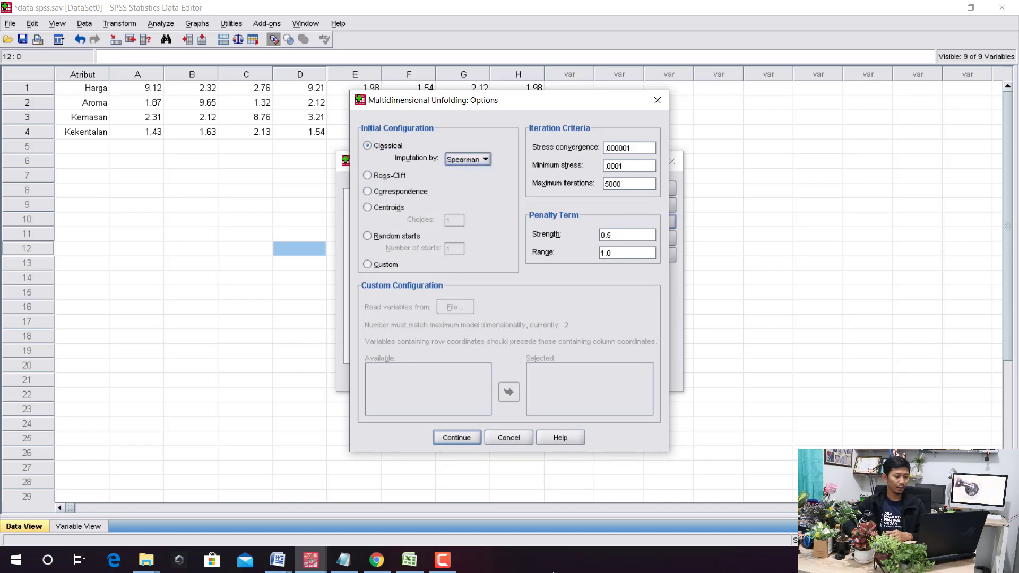
{"action": "left_click", "coordinate": [455, 437]}
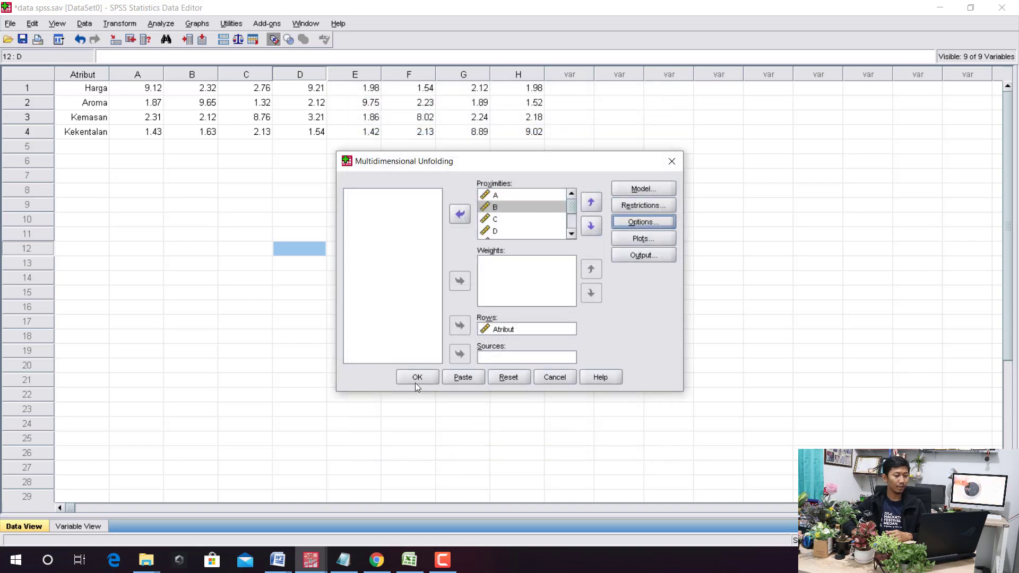
{"action": "left_click", "coordinate": [646, 239]}
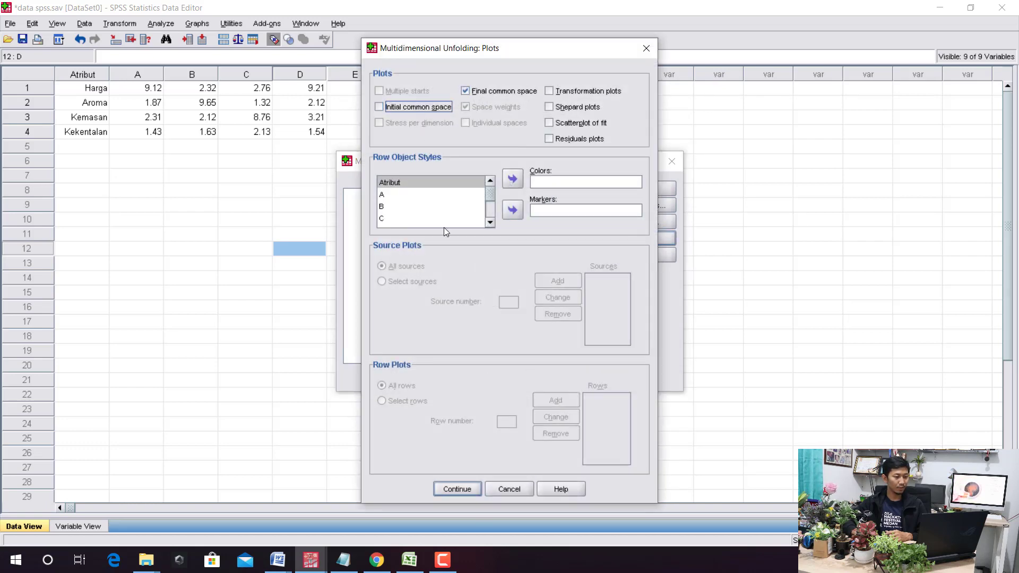
{"action": "left_click", "coordinate": [466, 487]}
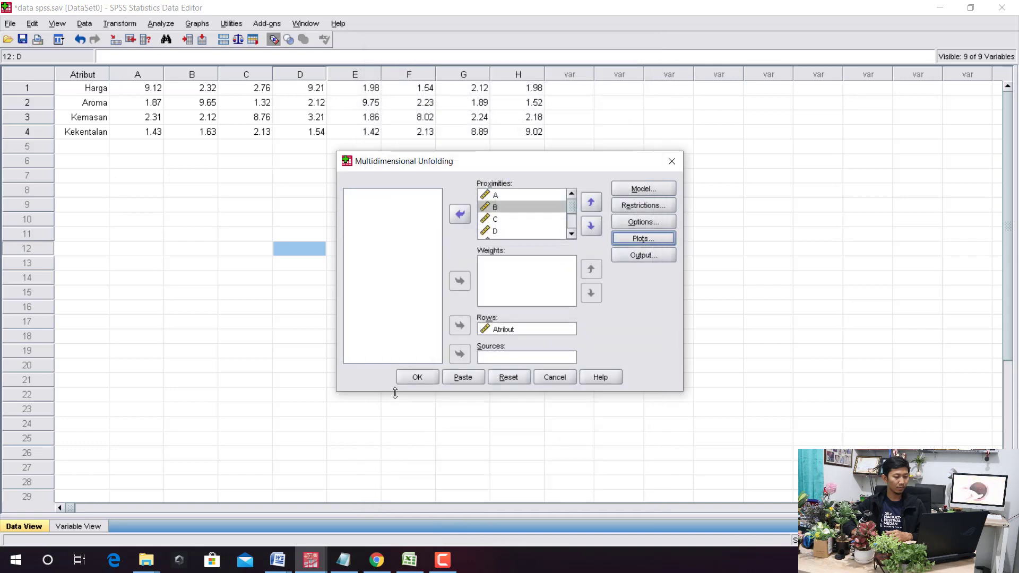
{"action": "left_click", "coordinate": [412, 375]}
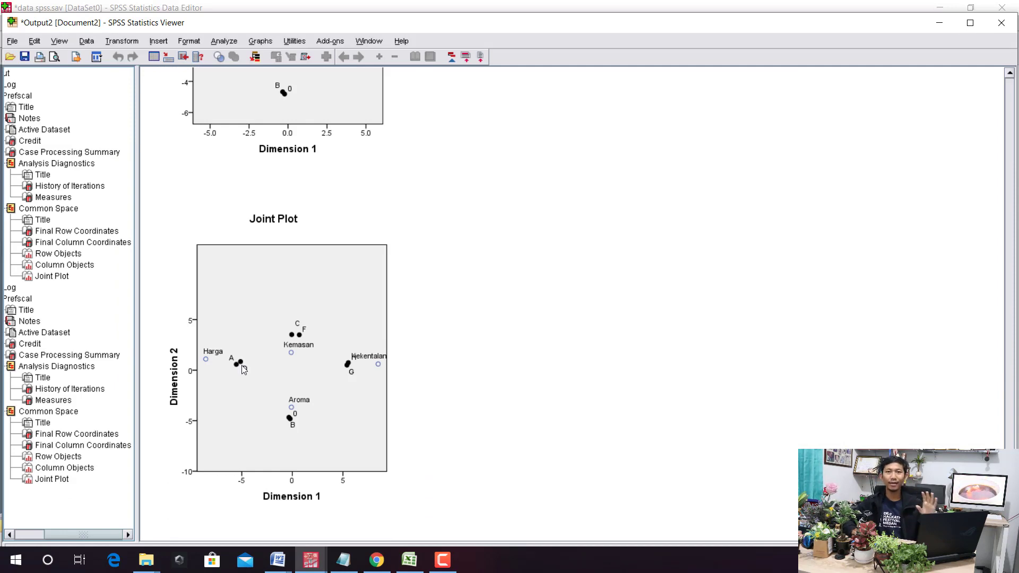
Step: Open the latest Joint Plot for editing and format the brand markers as size 10 downward triangles with red (239, 51, 56) fill and border
{"action": "left_click", "coordinate": [244, 370]}
{"action": "double_click", "coordinate": [244, 369]}
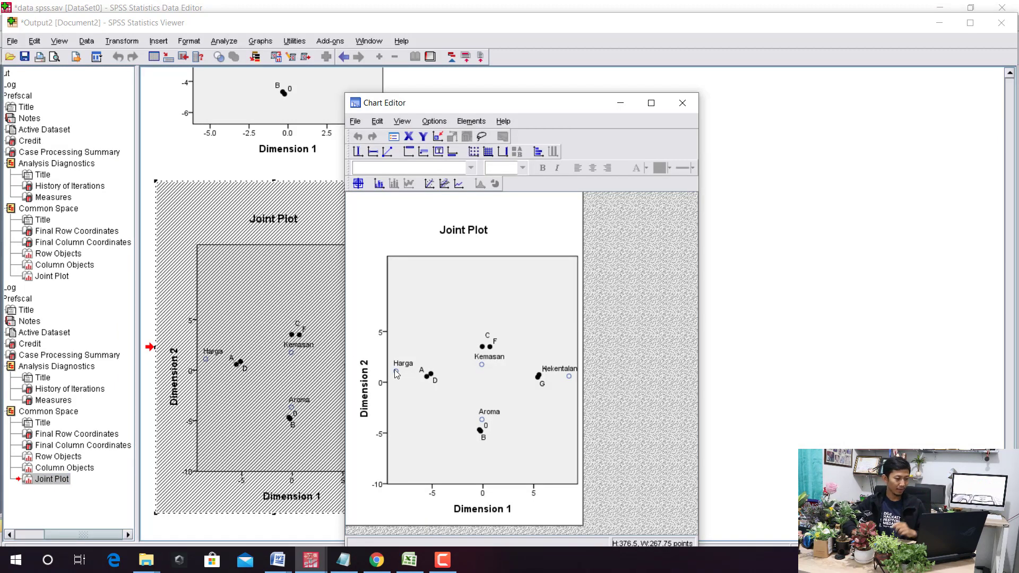
{"action": "double_click", "coordinate": [430, 381]}
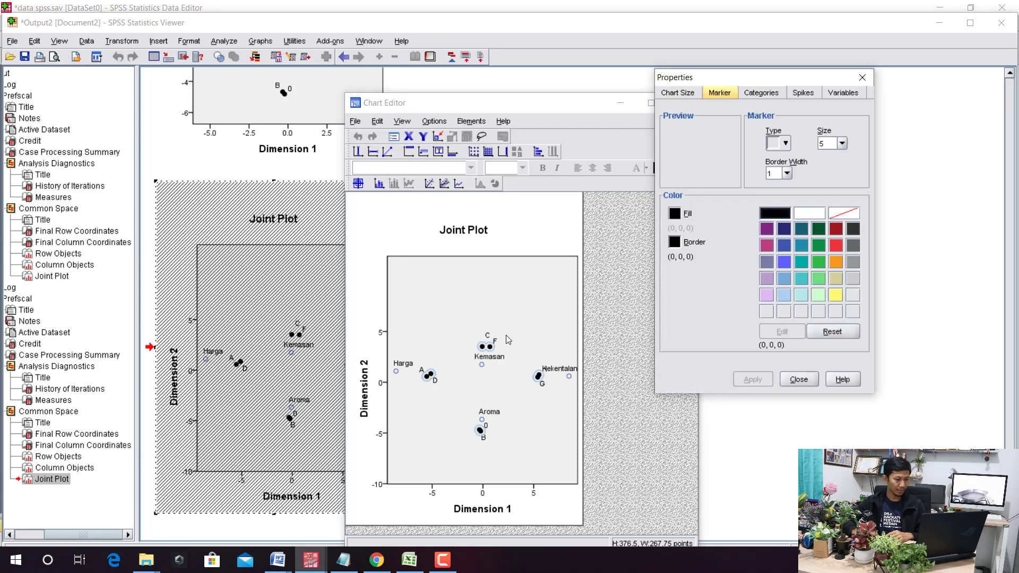
{"action": "left_click", "coordinate": [784, 143]}
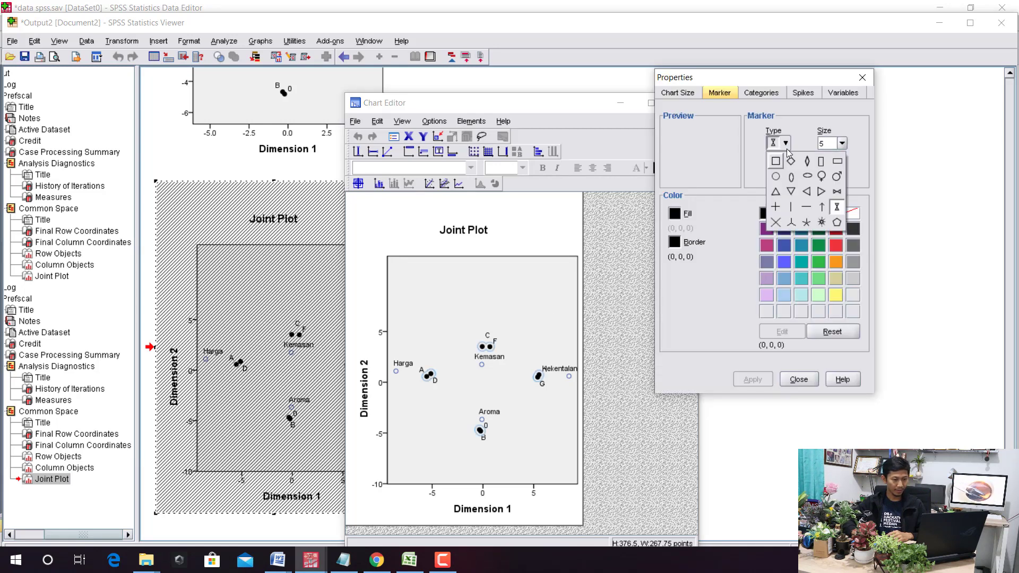
{"action": "left_click", "coordinate": [791, 192]}
{"action": "left_click", "coordinate": [841, 143]}
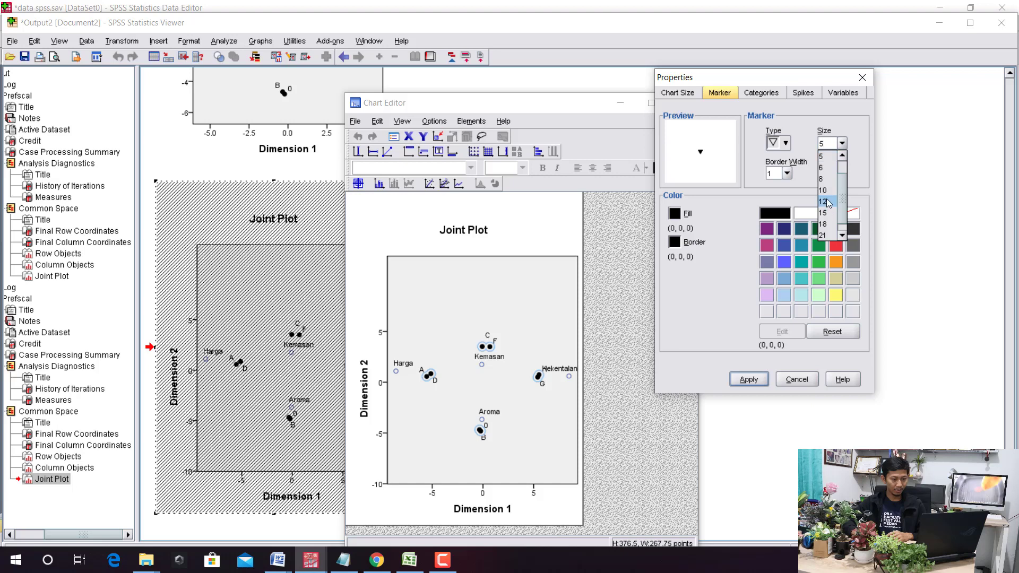
{"action": "left_click", "coordinate": [823, 190]}
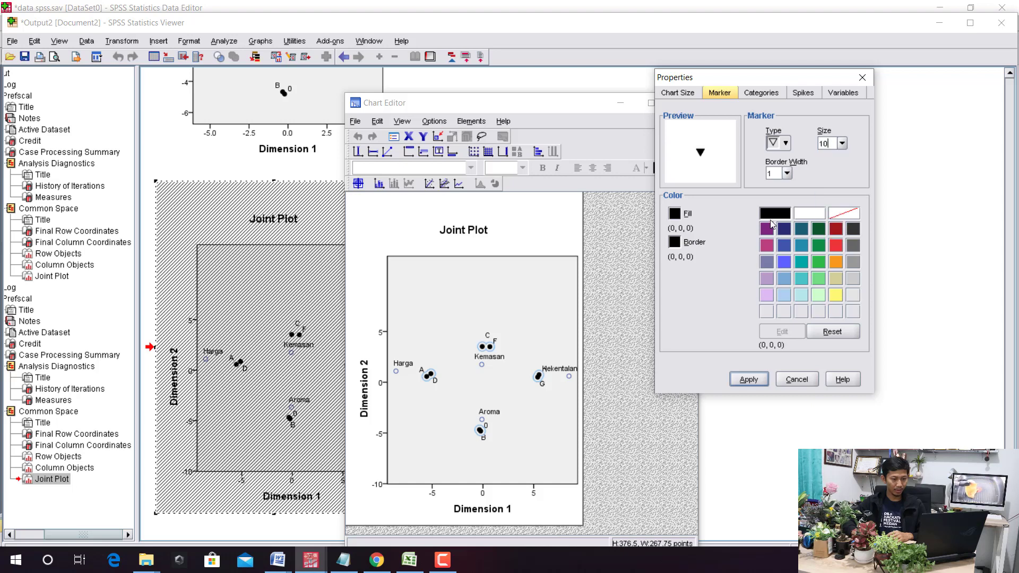
{"action": "left_click", "coordinate": [835, 245]}
{"action": "left_click", "coordinate": [674, 213]}
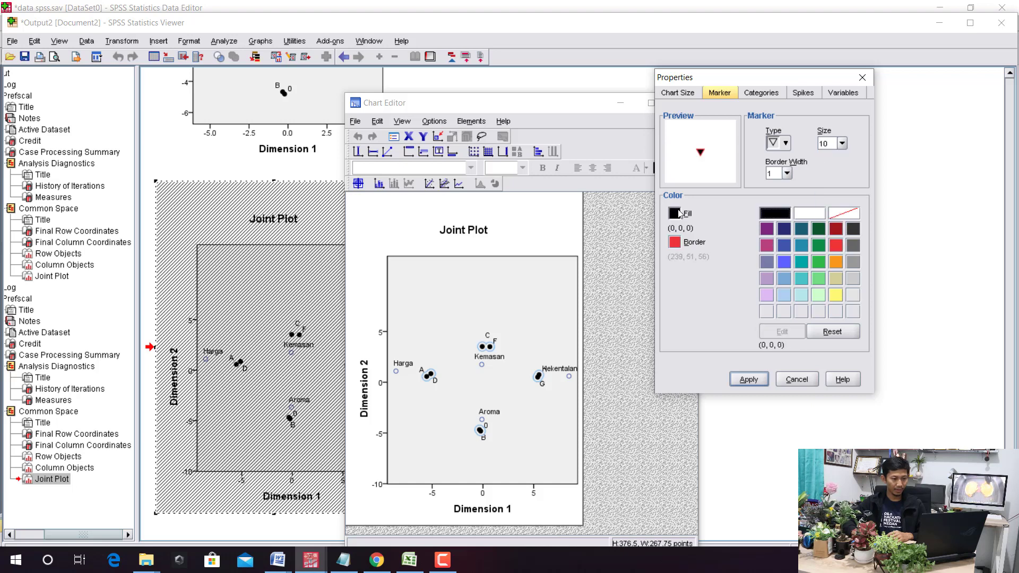
{"action": "left_click", "coordinate": [840, 246]}
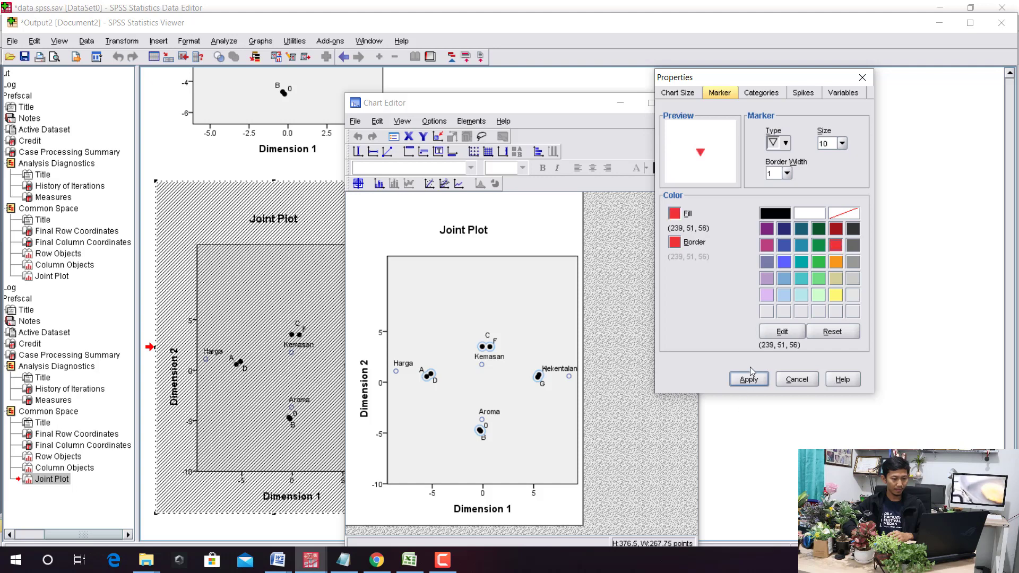
{"action": "left_click", "coordinate": [748, 380]}
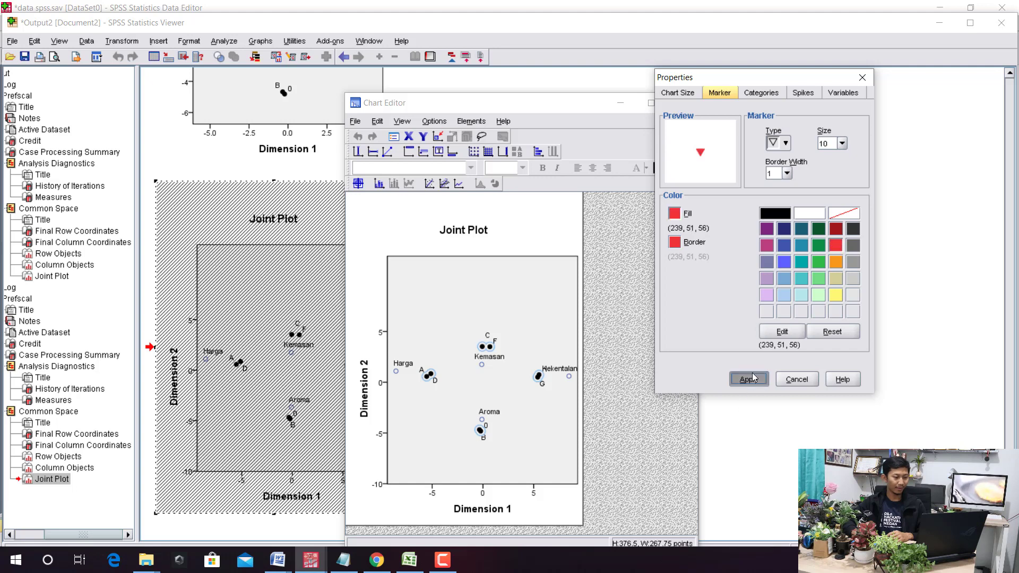
Step: Format the attribute markers of the Joint Plot as size 10 star-shaped markers with dark blue (40, 42, 115) fill
{"action": "left_click", "coordinate": [399, 374]}
{"action": "left_click", "coordinate": [396, 372]}
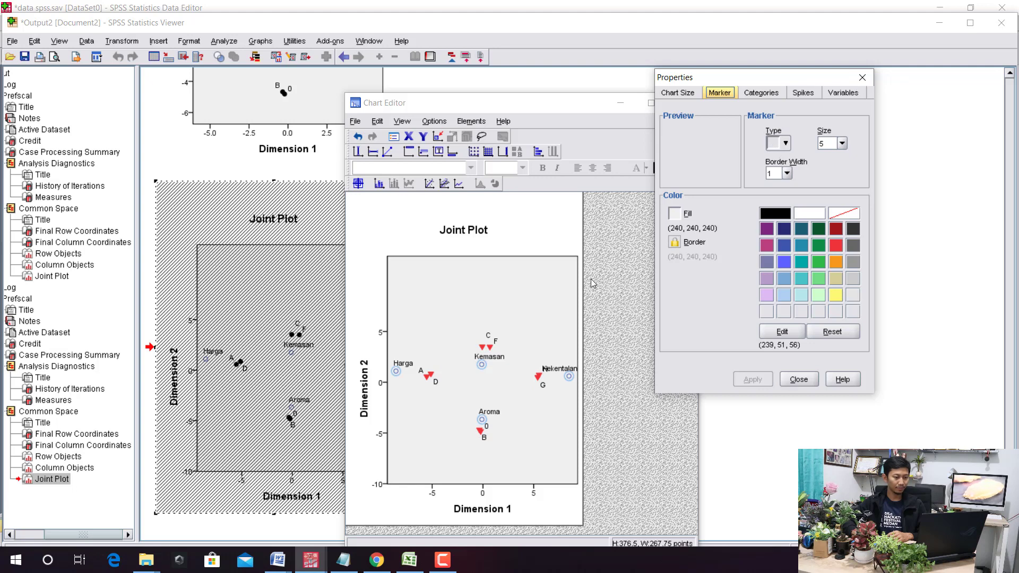
{"action": "left_click", "coordinate": [785, 143]}
{"action": "left_click", "coordinate": [821, 222]}
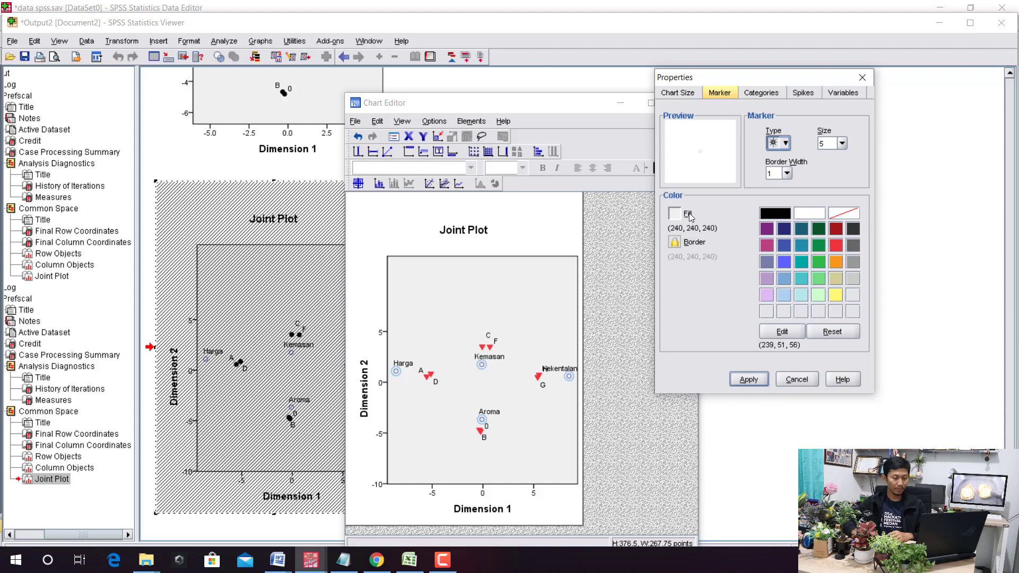
{"action": "left_click", "coordinate": [784, 228]}
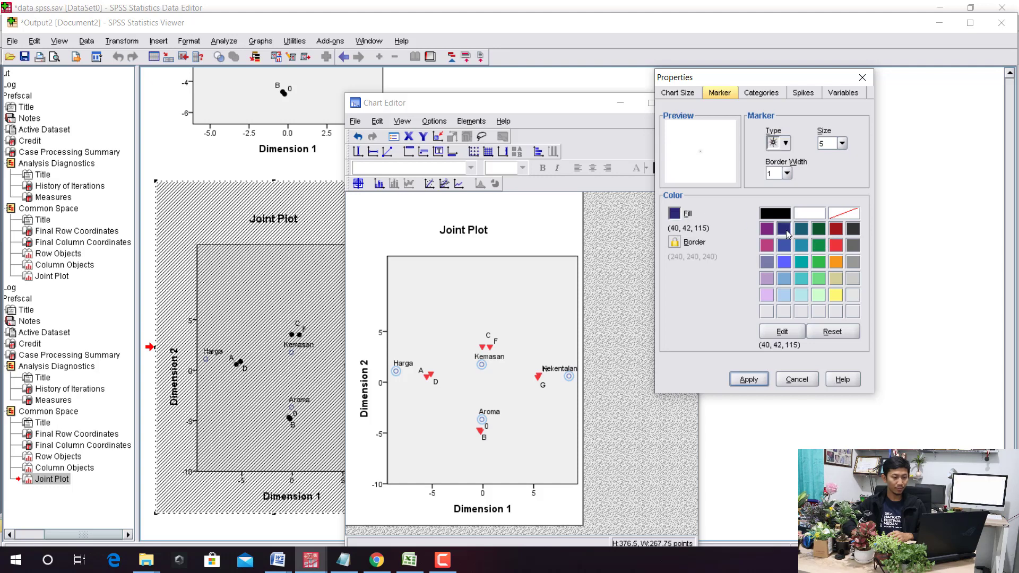
{"action": "left_click", "coordinate": [840, 144]}
{"action": "left_click", "coordinate": [828, 191]}
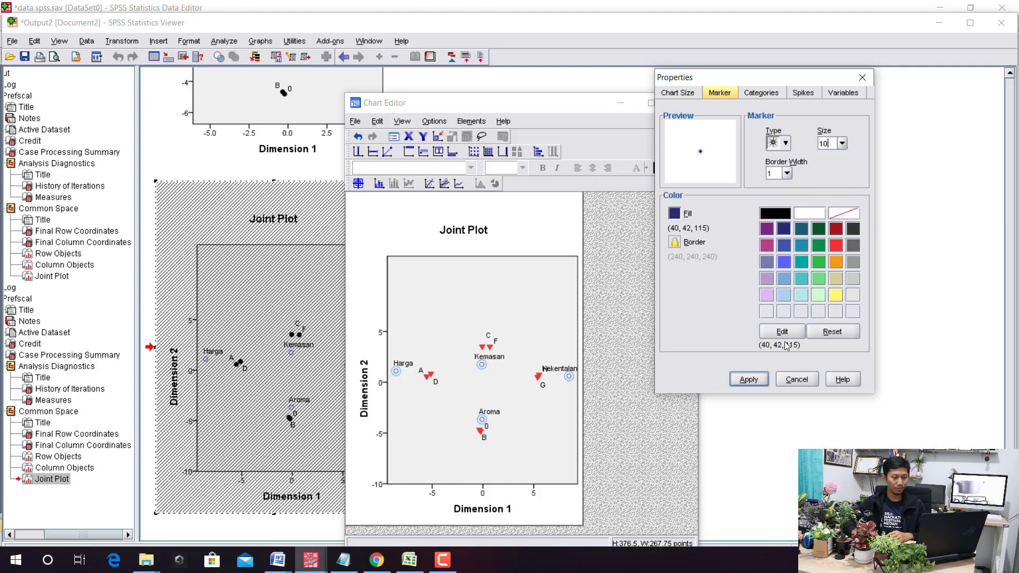
{"action": "left_click", "coordinate": [748, 378]}
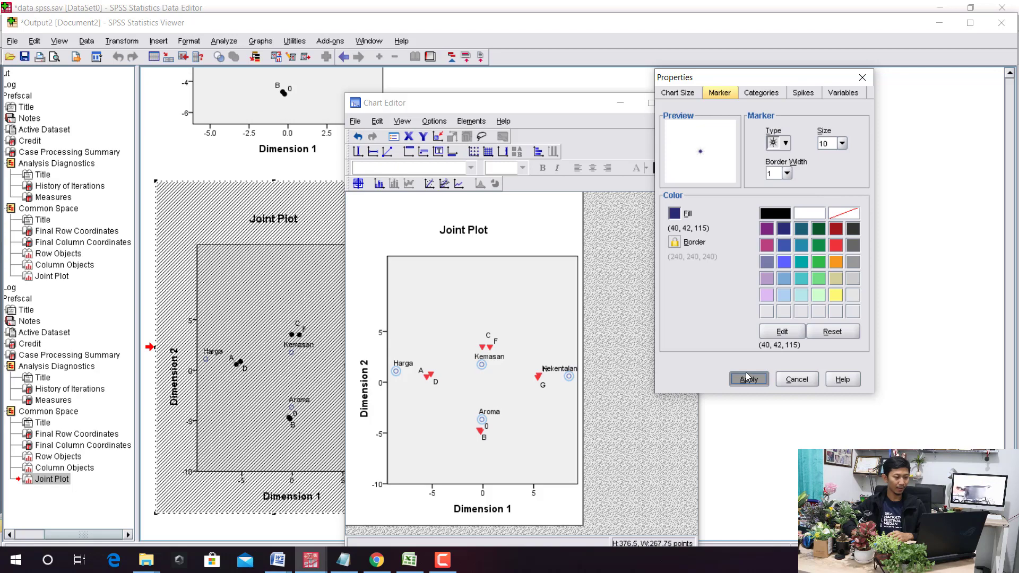
Step: Close the marker properties, maximize the Chart Editor window and clear the marker selection to examine the Joint Plot
{"action": "left_click", "coordinate": [867, 76]}
{"action": "left_click", "coordinate": [652, 103]}
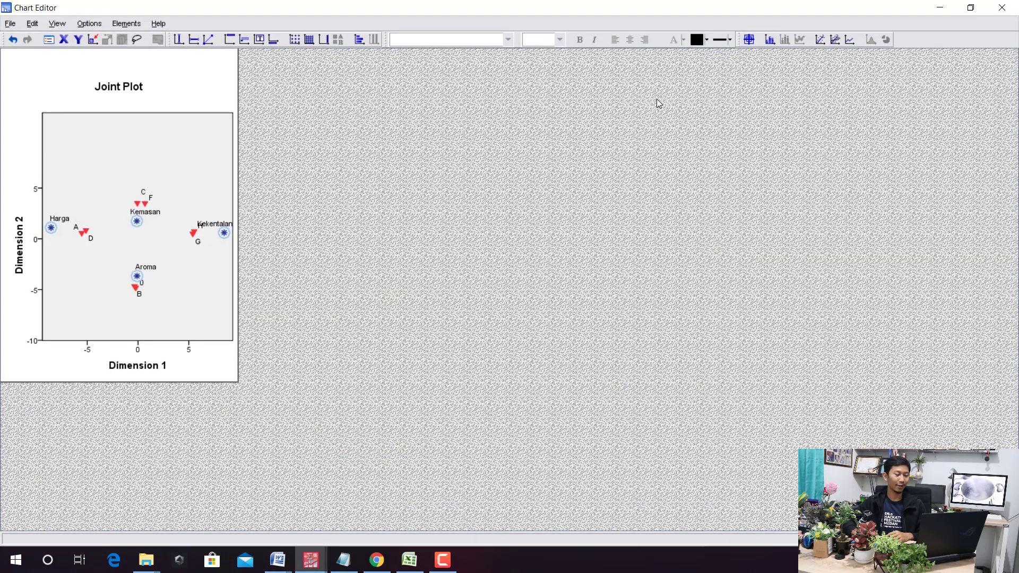
{"action": "left_click", "coordinate": [536, 223]}
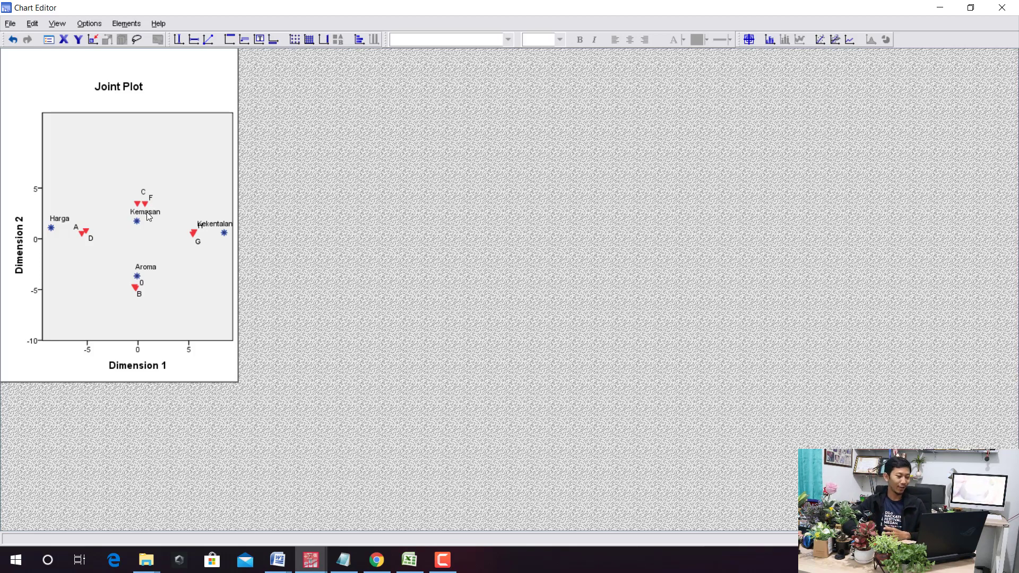
Step: Switch to Document2 in Word to view the Multidimensional Scaling (MDS) title picture
{"action": "mouse_move", "coordinate": [278, 560]}
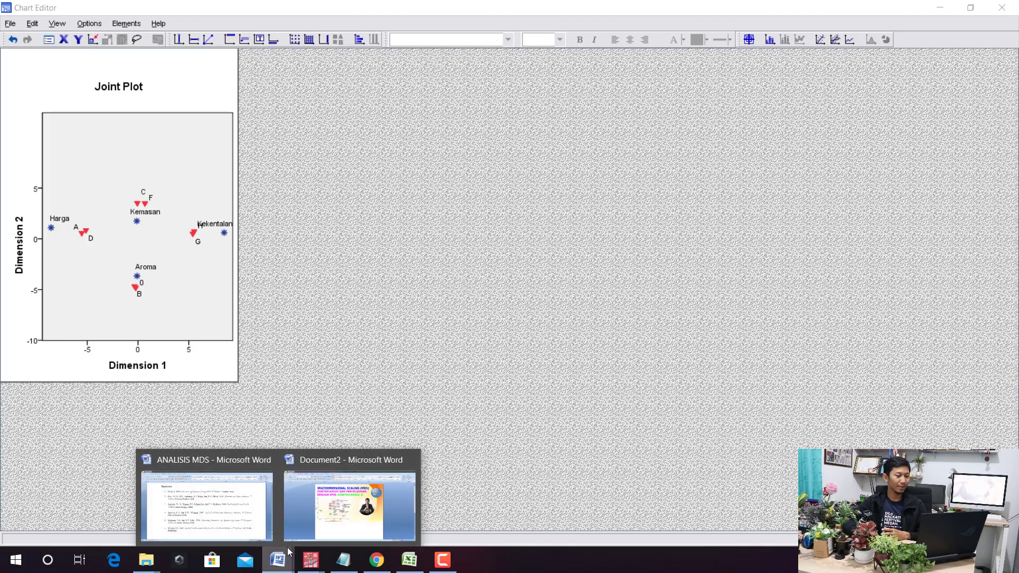
{"action": "left_click", "coordinate": [351, 502]}
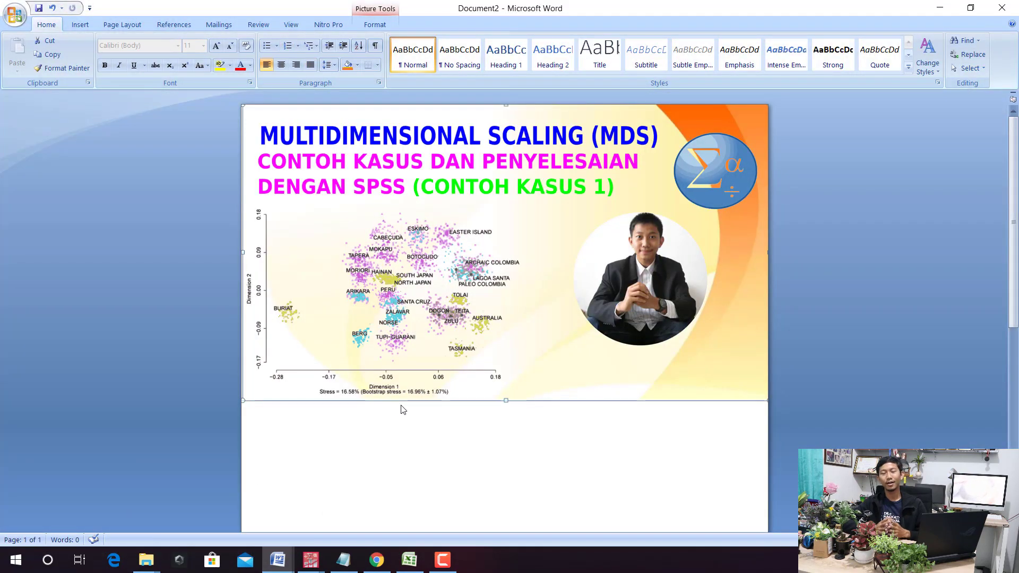